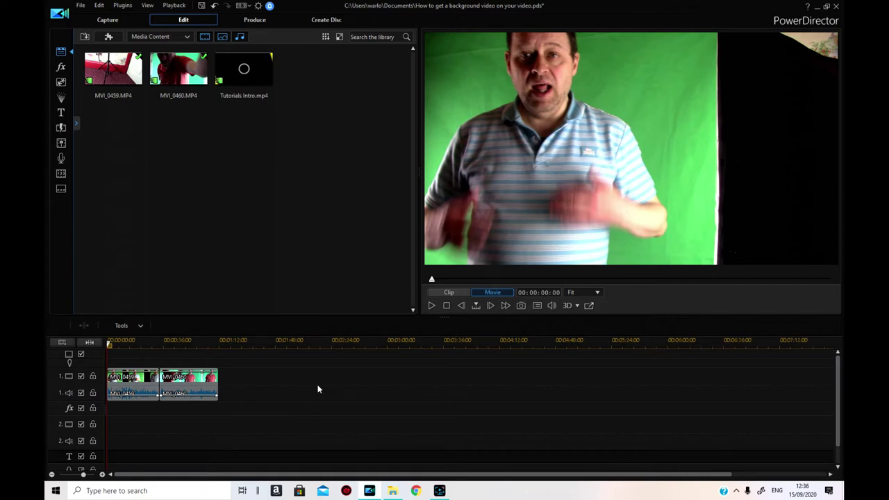
# Step: Move clips MVI_0459 and MVI_0460 from track 1 to track 2 and unlink the video and audio of each
pyautogui.moveTo(128, 383); pyautogui.dragTo(143, 433)
pyautogui.moveTo(203, 384); pyautogui.dragTo(291, 434)
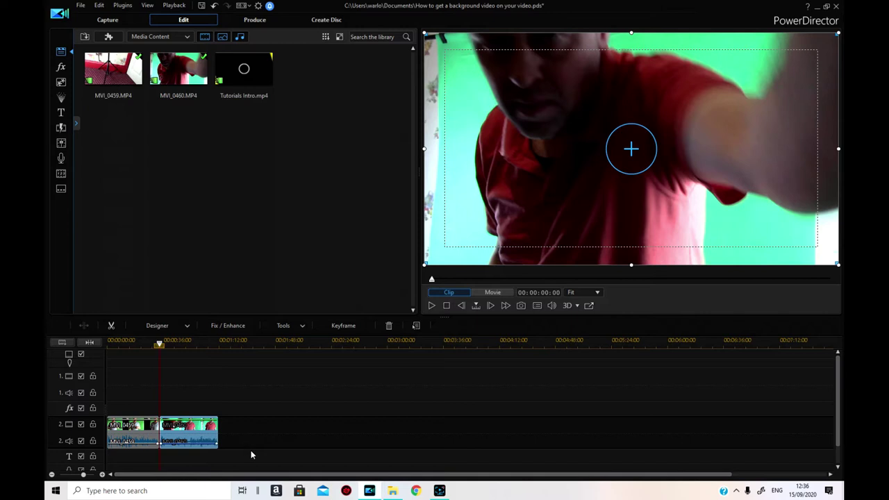
pyautogui.click(141, 445)
pyautogui.rightClick(136, 443)
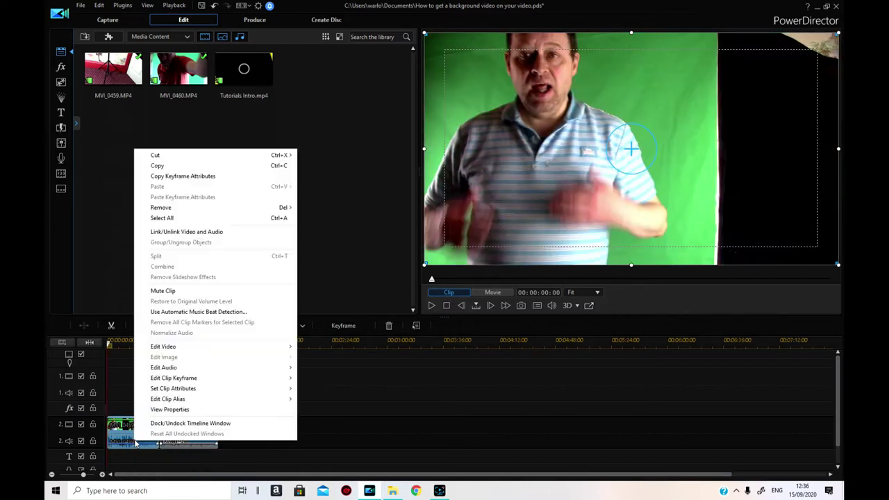
pyautogui.click(232, 234)
pyautogui.moveTo(197, 442)
pyautogui.mouseDown()
pyautogui.moveTo(225, 438)
pyautogui.moveTo(197, 442)
pyautogui.mouseUp()
pyautogui.rightClick(197, 443)
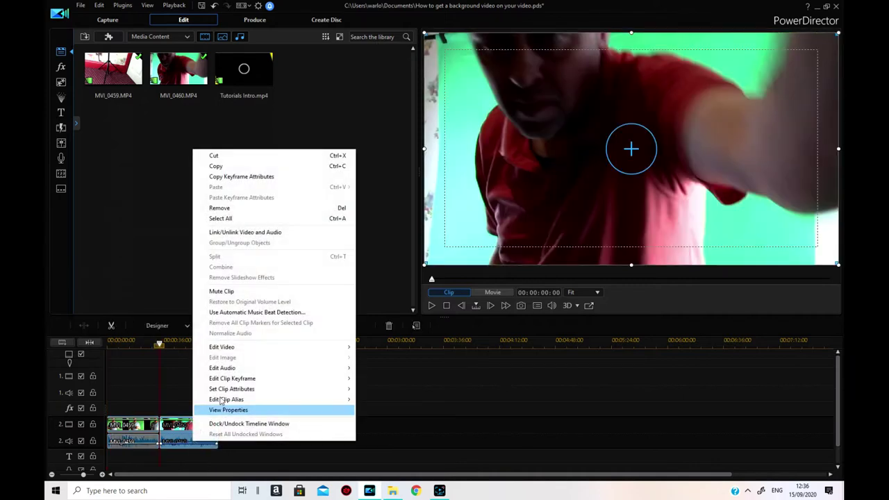
pyautogui.click(259, 233)
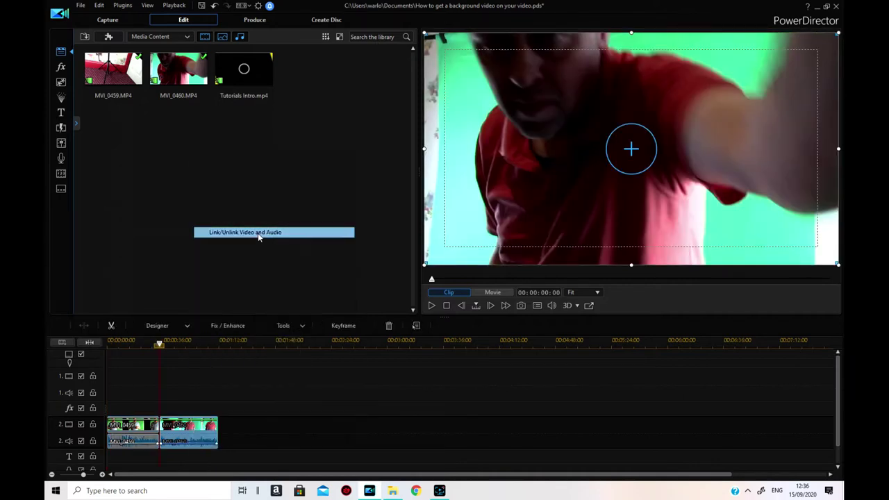
# Step: Remove the audio of both clips from track 2, leaving the gap
pyautogui.click(146, 462)
pyautogui.moveTo(148, 462); pyautogui.dragTo(182, 442)
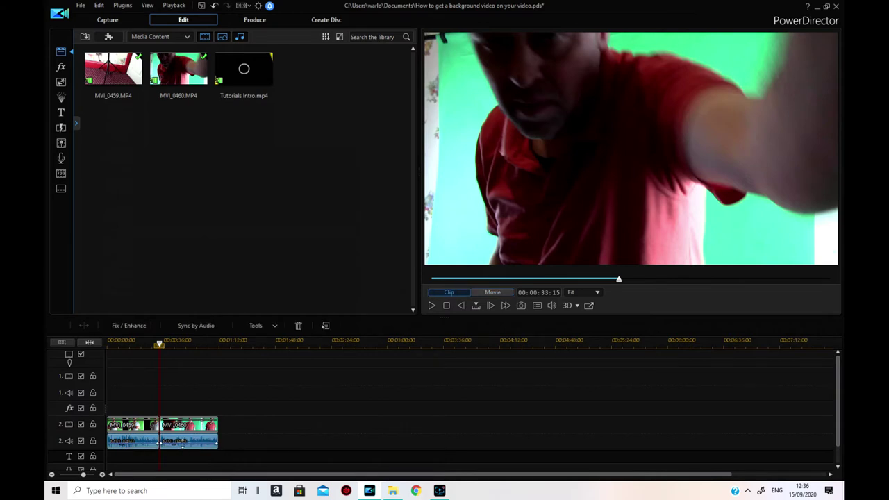
pyautogui.rightClick(200, 442)
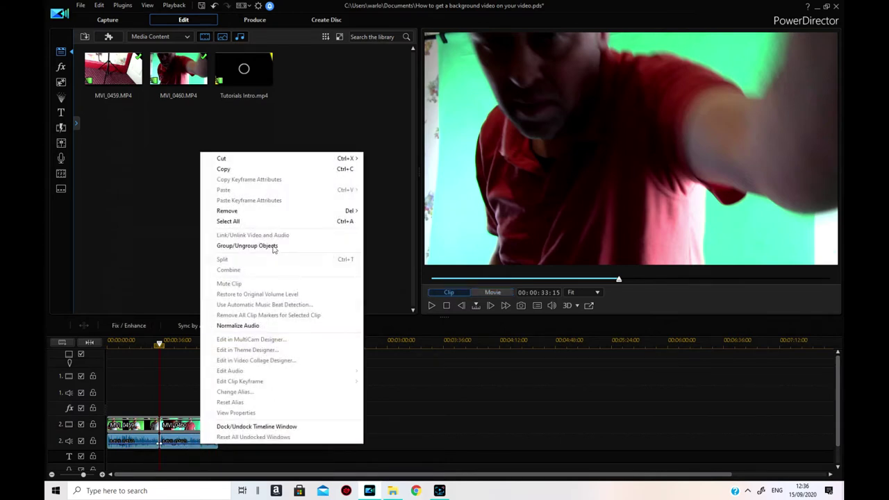
pyautogui.moveTo(272, 211)
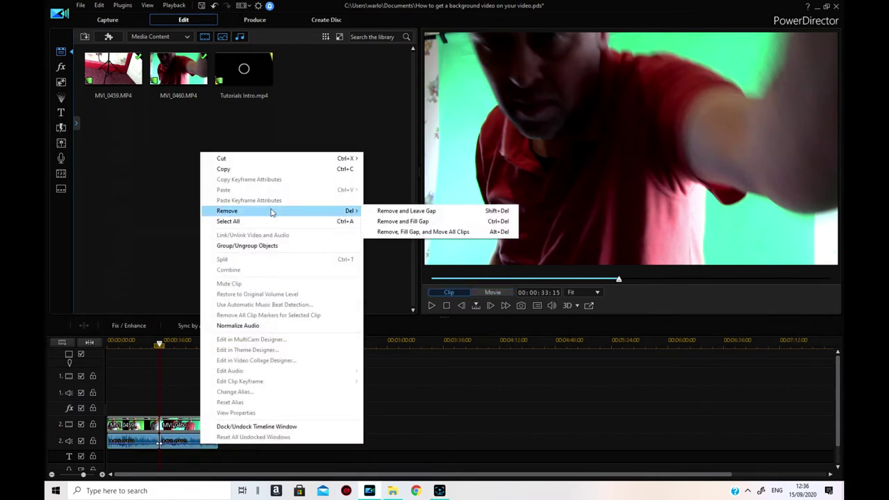
pyautogui.click(393, 212)
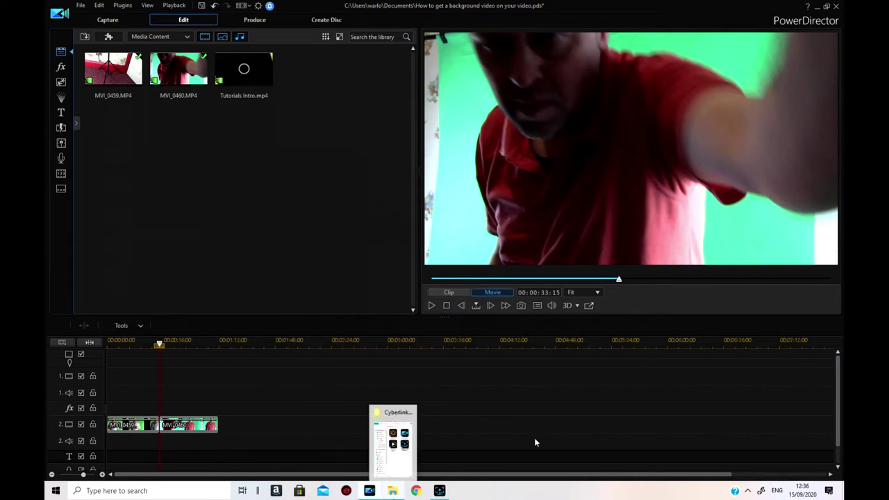
# Step: Return the playhead to the start and open Crop/Zoom/Pan for clip MVI_0459 with the aspect ratio set to Freeform
pyautogui.moveTo(159, 343); pyautogui.dragTo(111, 347)
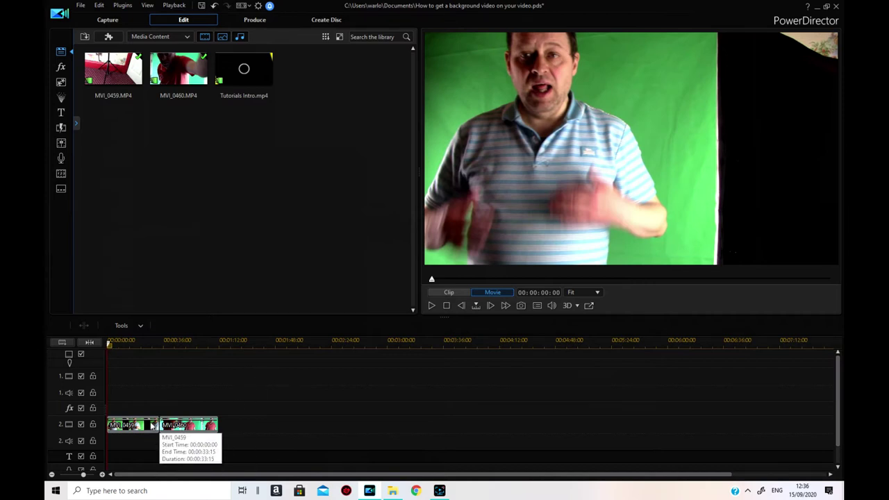
pyautogui.click(134, 427)
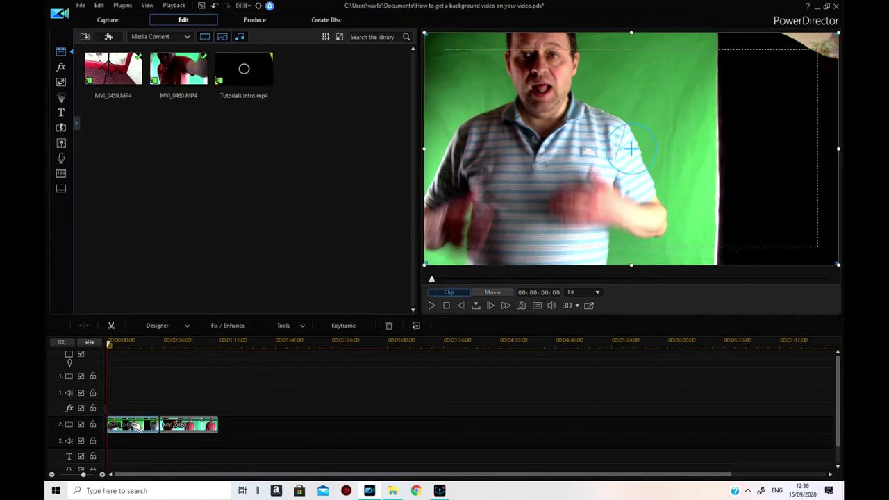
pyautogui.click(302, 333)
pyautogui.moveTo(304, 340)
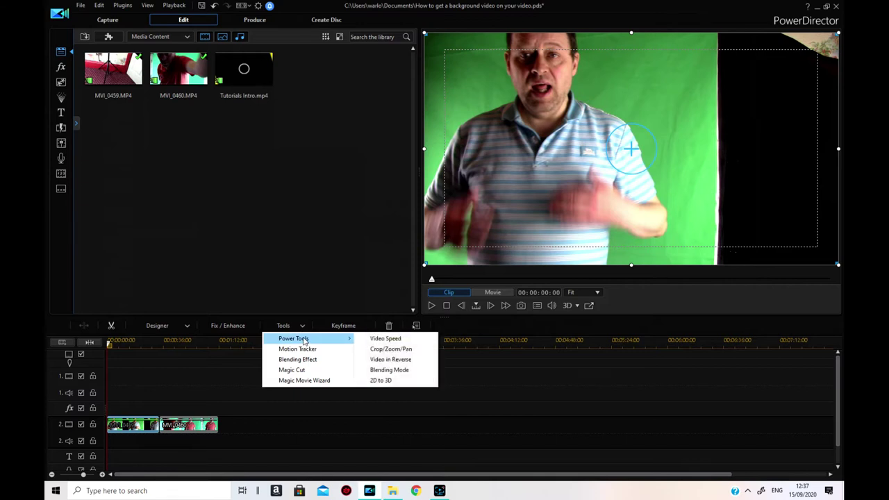
pyautogui.click(419, 349)
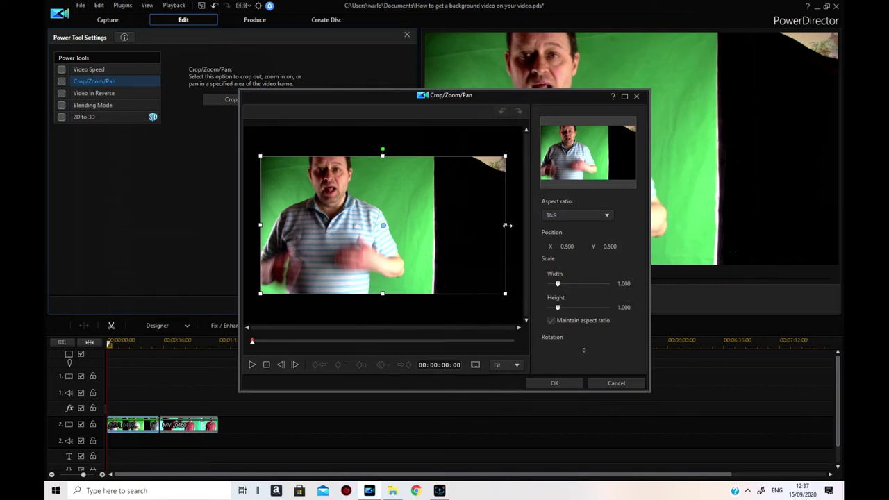
pyautogui.moveTo(507, 225)
pyautogui.mouseDown()
pyautogui.moveTo(486, 225)
pyautogui.moveTo(506, 227)
pyautogui.mouseUp()
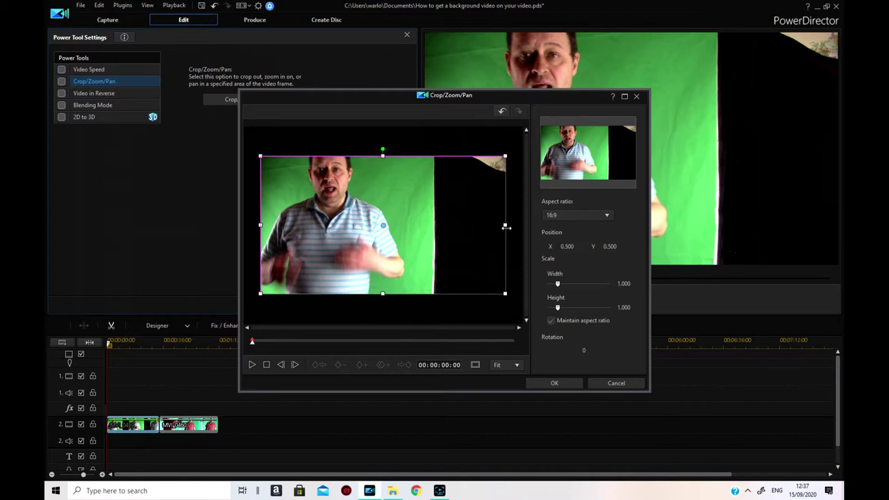
pyautogui.click(606, 215)
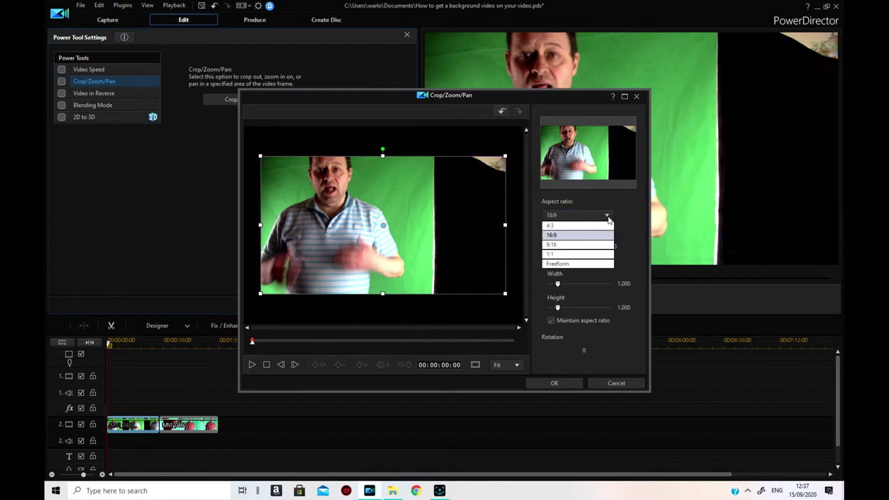
pyautogui.click(588, 264)
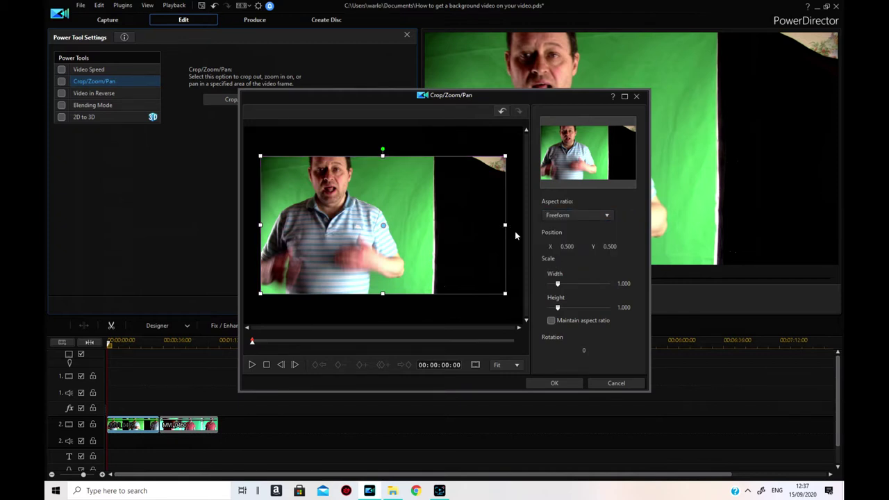
# Step: Narrow the crop frame to a width of about 0.607 at full height, shift it over the presenter and green backdrop, and apply the crop
pyautogui.moveTo(504, 224); pyautogui.dragTo(463, 225)
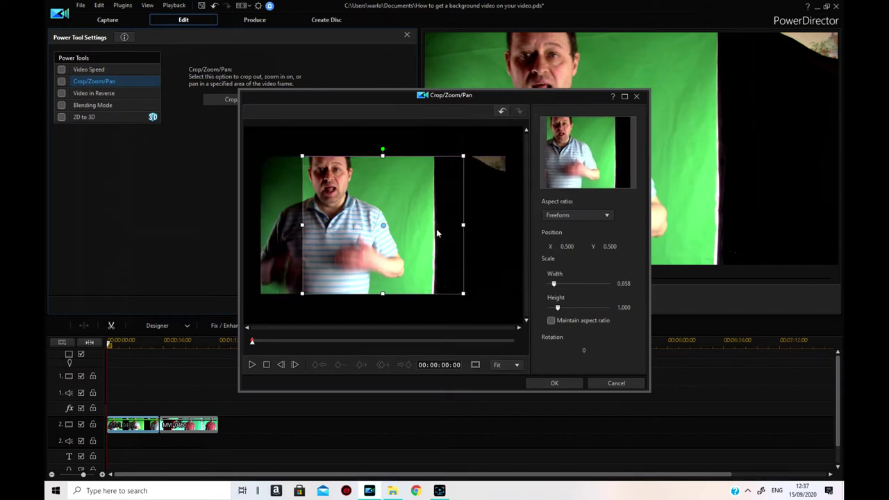
pyautogui.moveTo(383, 225); pyautogui.dragTo(343, 224)
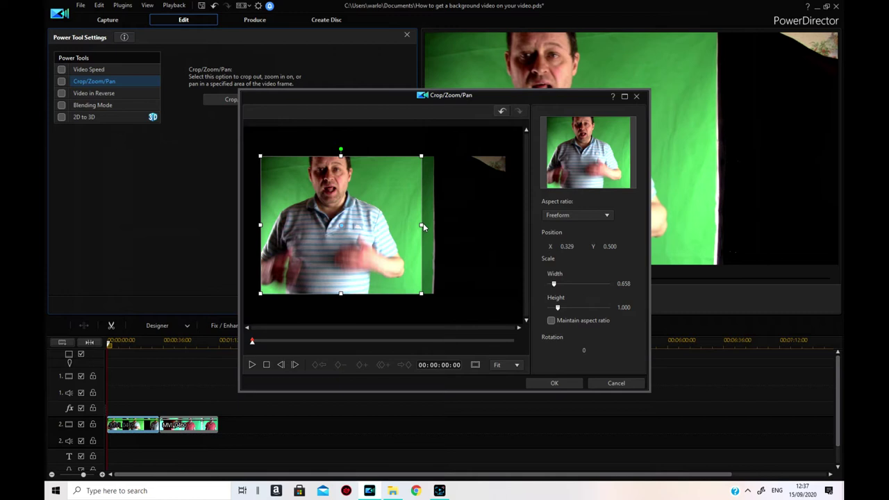
pyautogui.moveTo(423, 225); pyautogui.dragTo(414, 224)
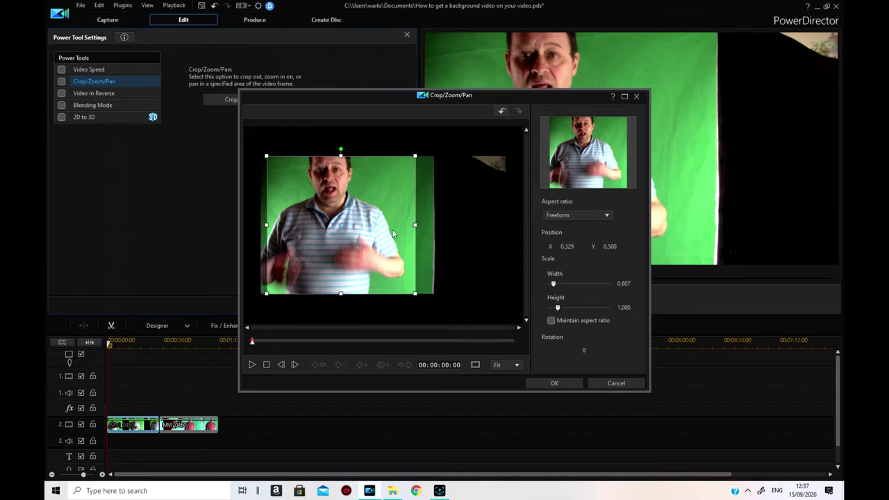
pyautogui.moveTo(341, 227); pyautogui.dragTo(336, 225)
pyautogui.click(563, 386)
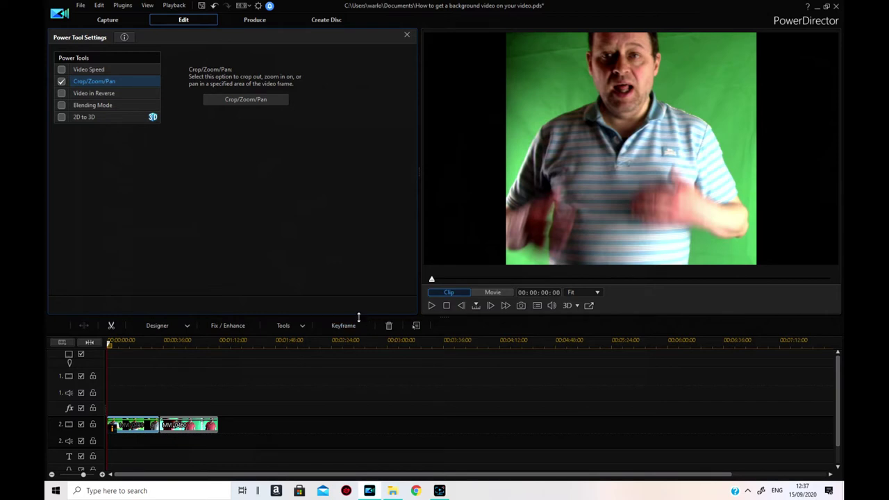
# Step: Open MVI_0459 in the PiP Designer, enable Chroma Key, and sample the green backdrop beside the presenter's arm as the color to remove
pyautogui.doubleClick(139, 427)
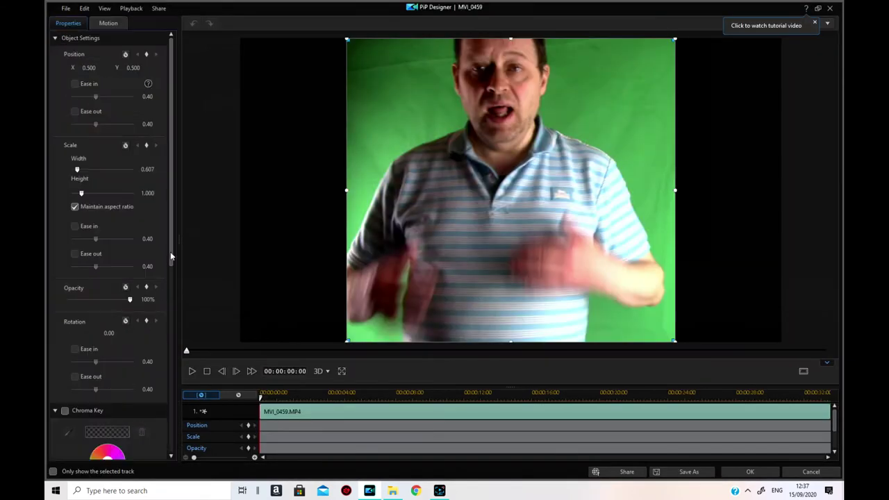
pyautogui.moveTo(171, 252); pyautogui.dragTo(158, 333)
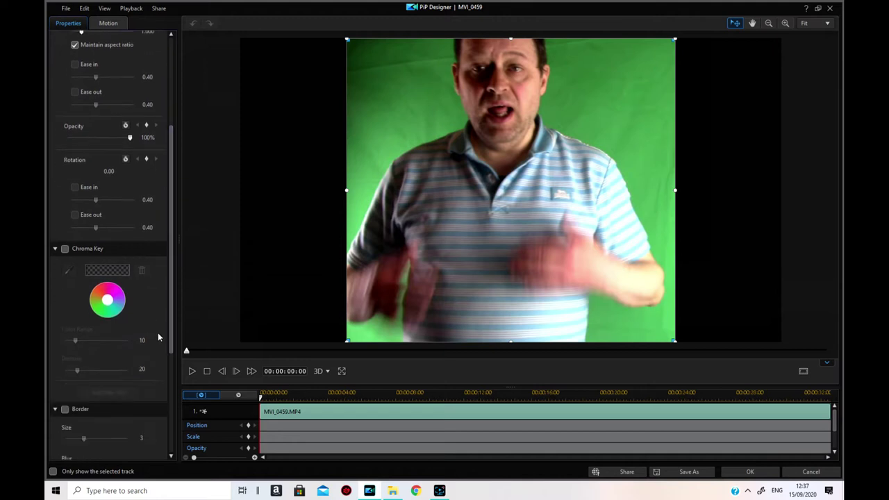
pyautogui.click(65, 249)
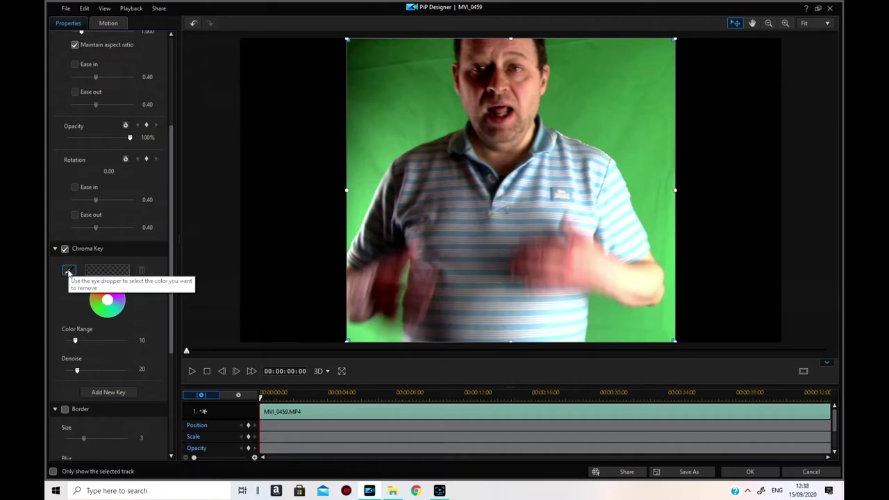
pyautogui.moveTo(173, 149); pyautogui.dragTo(171, 200)
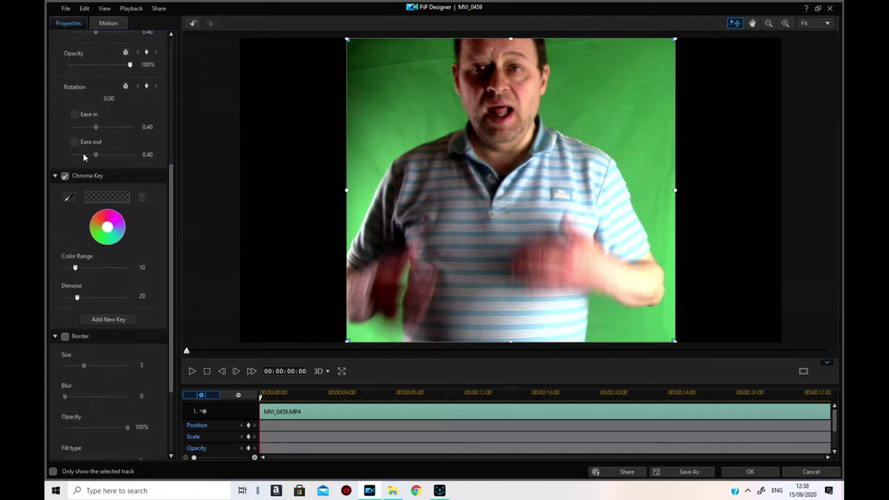
pyautogui.click(68, 199)
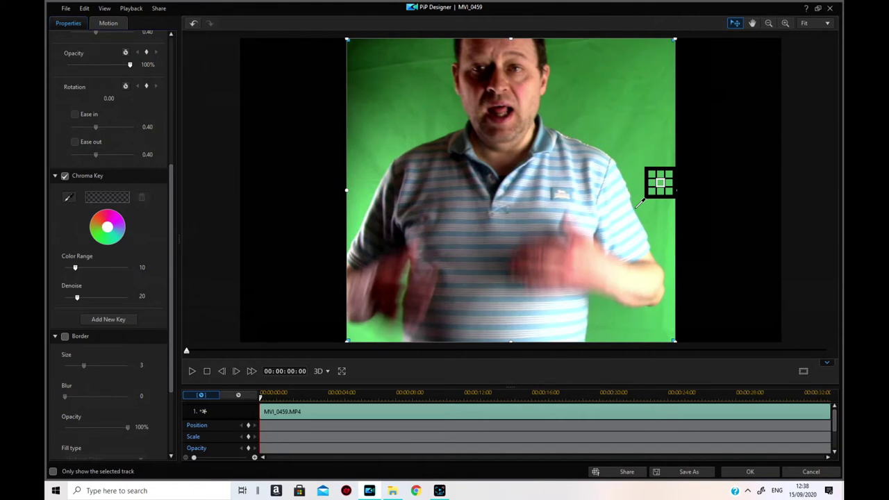
pyautogui.click(637, 206)
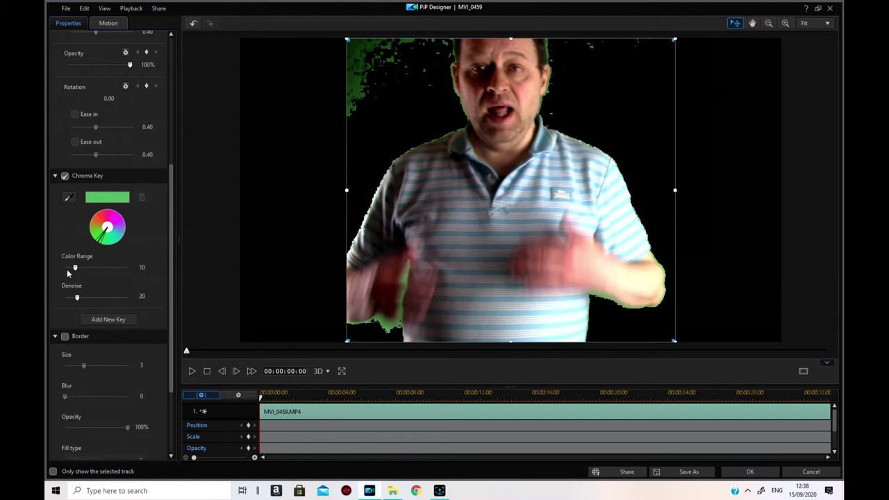
# Step: Set the chroma key's color range to 25 and denoise to 33, and play back the keyed clip to check it
pyautogui.moveTo(75, 268); pyautogui.dragTo(93, 279)
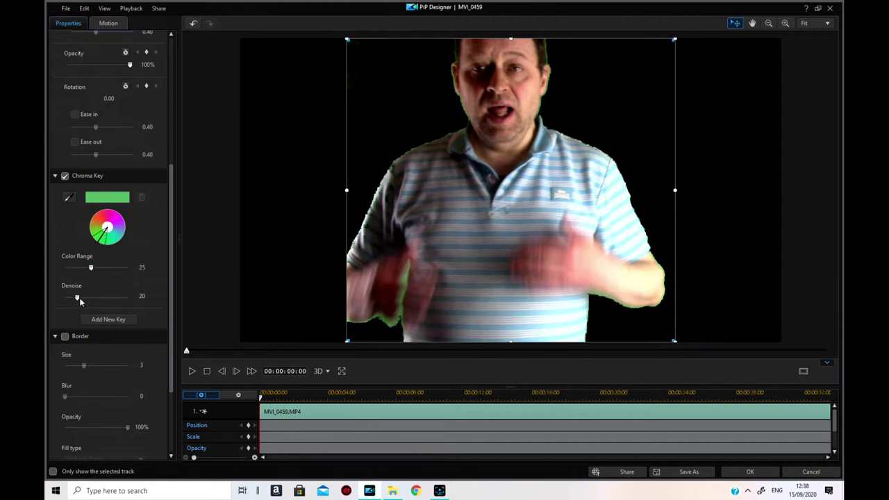
pyautogui.moveTo(79, 299); pyautogui.dragTo(87, 302)
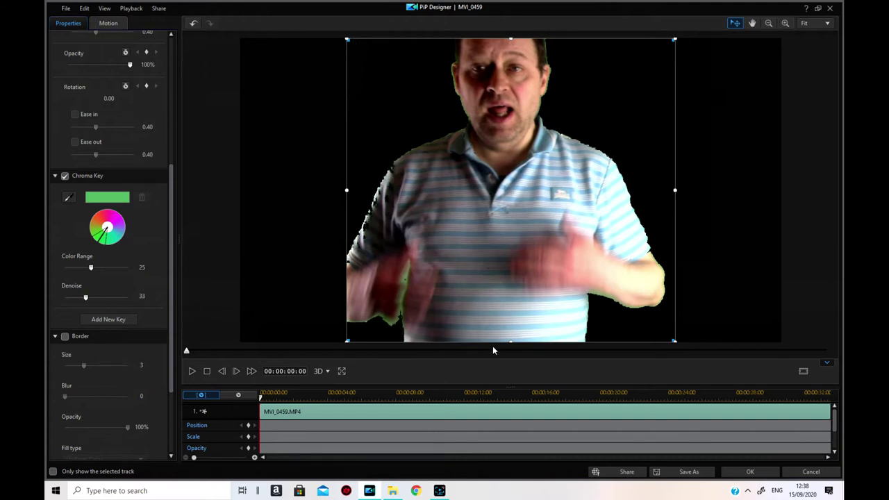
pyautogui.click(191, 371)
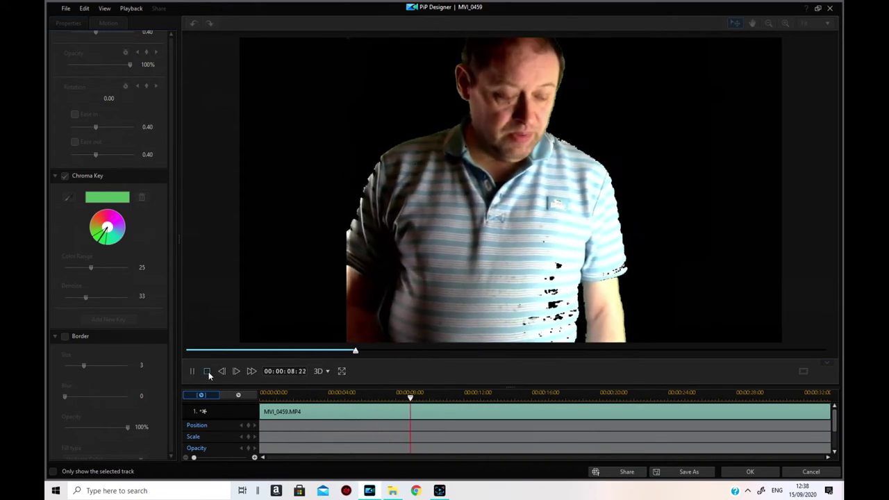
pyautogui.hotkey('ctrl', '/')
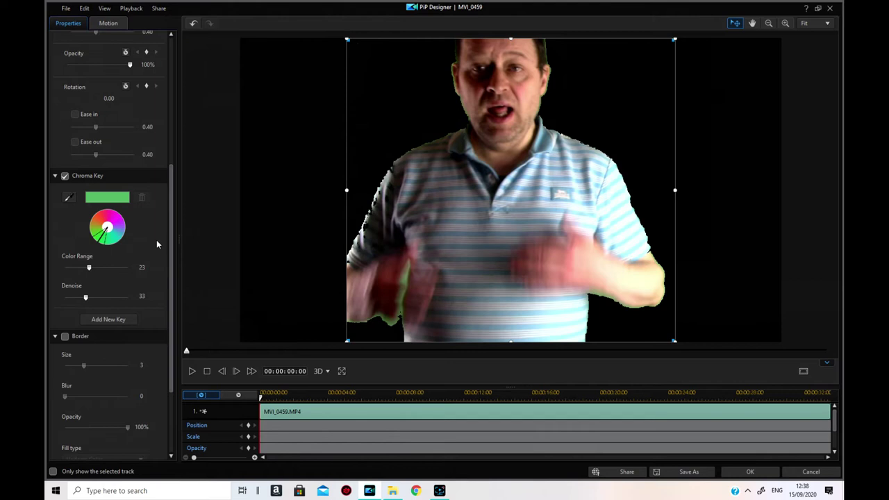
# Step: Set the chroma key's color range to 25 and denoise to 20, preview the clip, and apply the PiP settings
pyautogui.moveTo(90, 270); pyautogui.dragTo(79, 299)
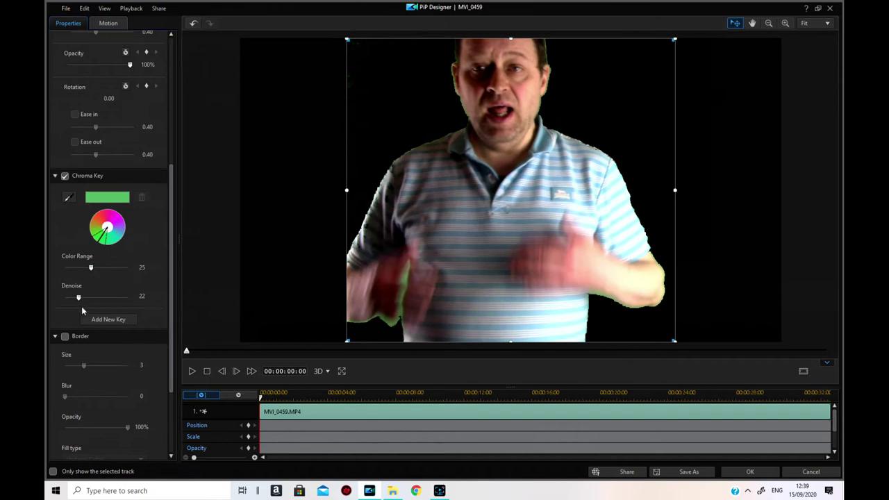
pyautogui.moveTo(79, 299); pyautogui.dragTo(76, 298)
pyautogui.press('space')
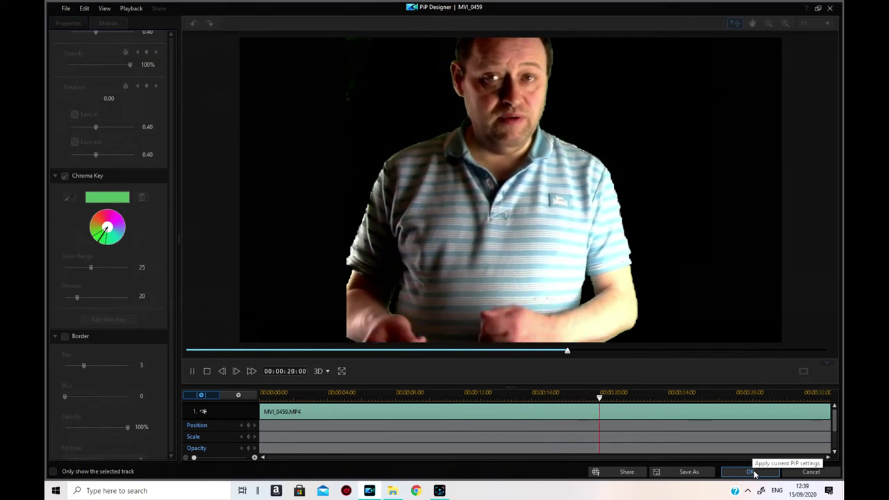
pyautogui.click(752, 472)
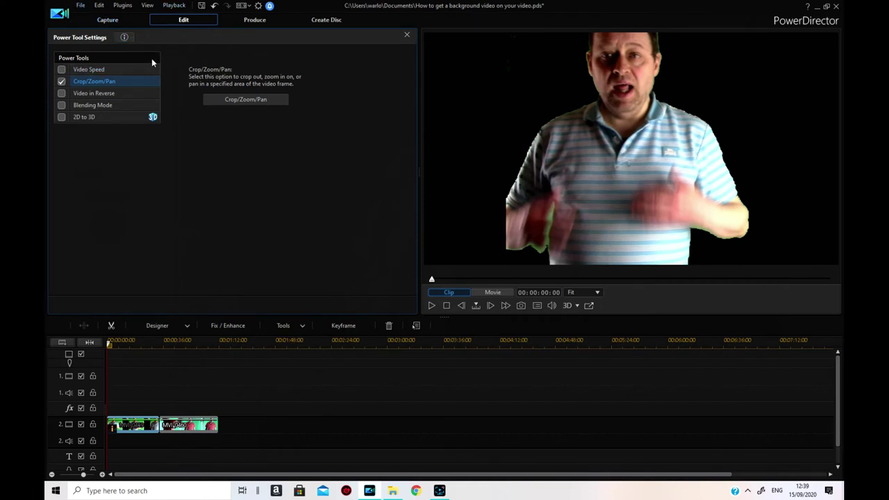
# Step: Close the power tool settings and import the cloudy lake video beginning 3c7a870ca59a from the Videos Vol 1 folder S into the media library
pyautogui.click(408, 35)
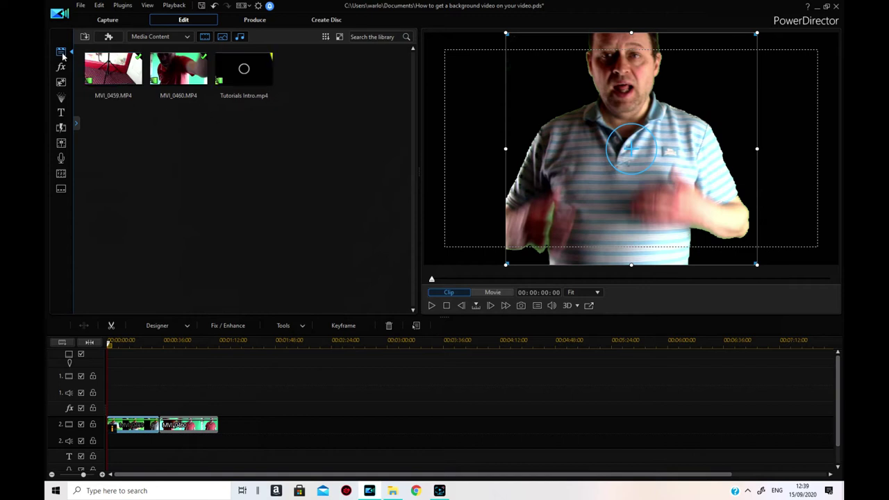
pyautogui.rightClick(213, 169)
pyautogui.click(246, 173)
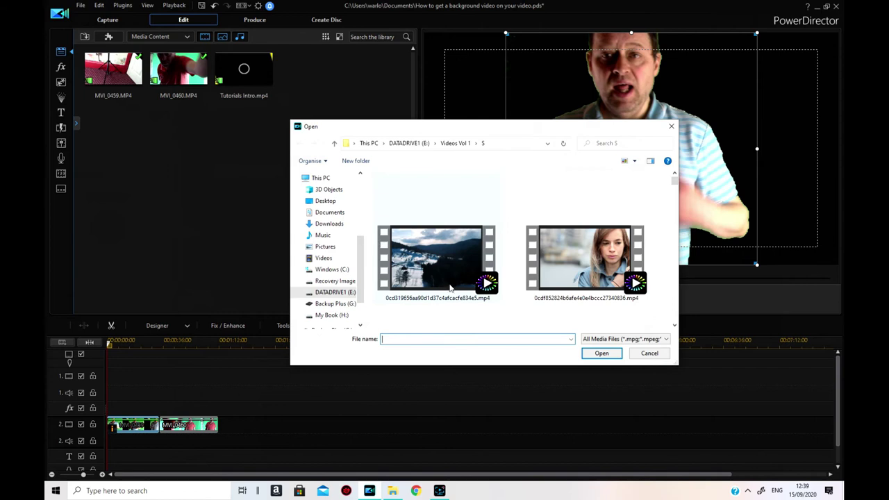
pyautogui.scroll(-3, 450, 287)
pyautogui.scroll(-3, 449, 286)
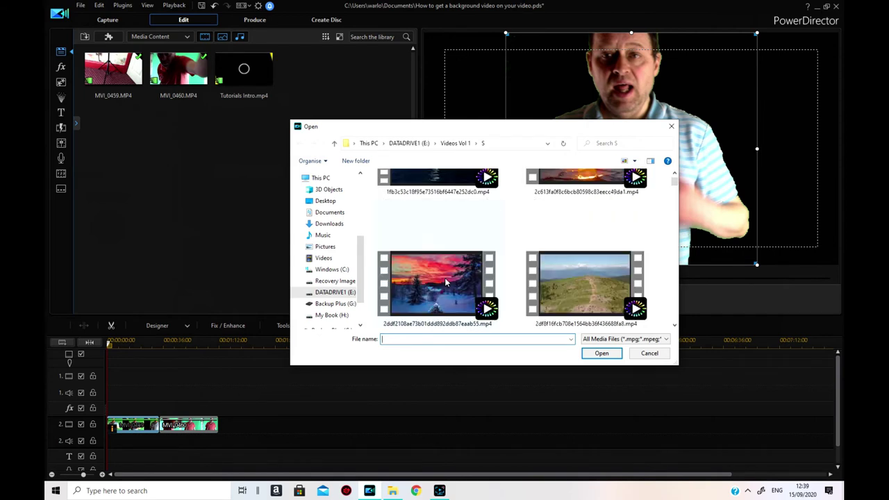
pyautogui.scroll(-6, 445, 282)
pyautogui.scroll(-6, 445, 278)
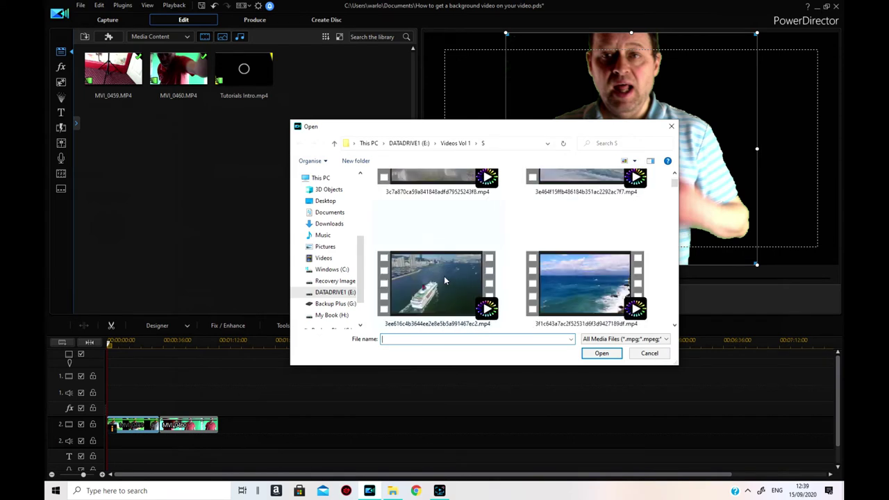
pyautogui.scroll(9, 445, 278)
pyautogui.scroll(-6, 445, 276)
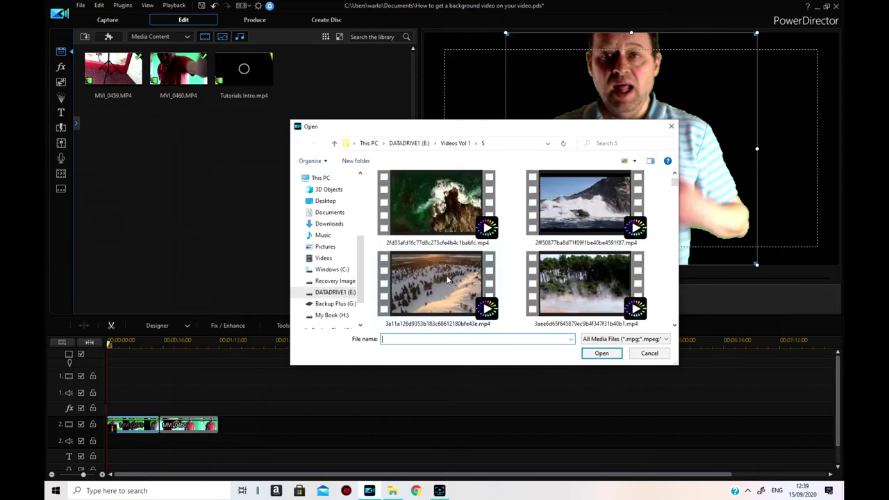
pyautogui.scroll(2, 444, 272)
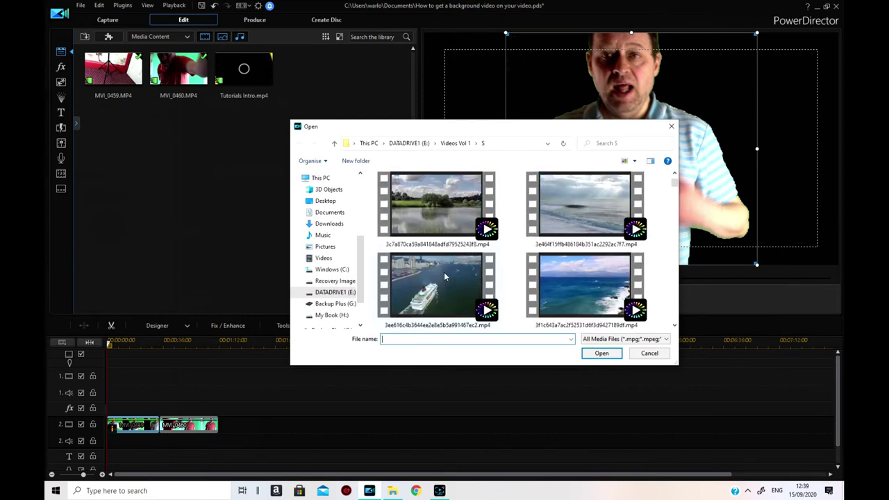
pyautogui.click(426, 217)
pyautogui.click(604, 353)
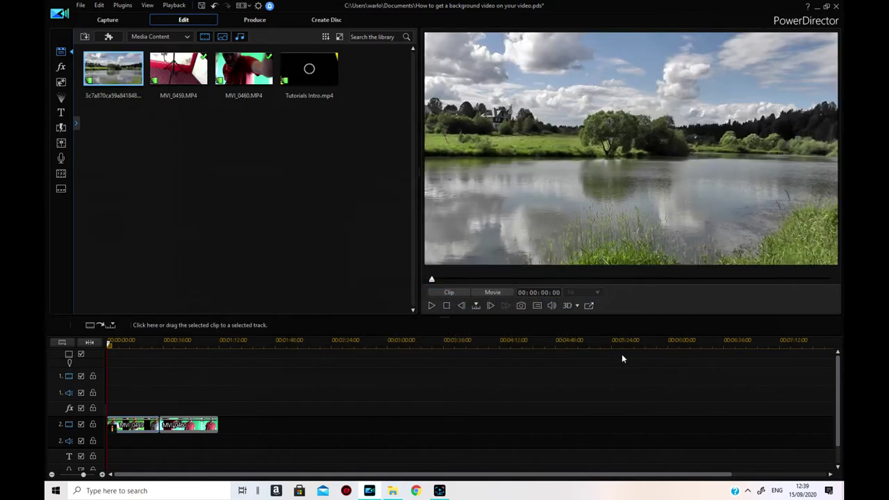
# Step: Place the lake clip at the start of video track 1, behind MVI_0459, and briefly play the composite
pyautogui.moveTo(115, 80); pyautogui.dragTo(108, 371)
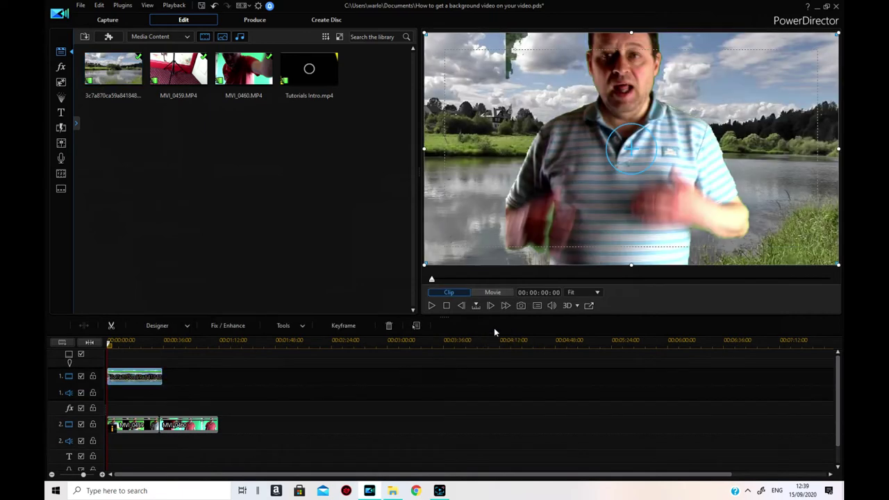
pyautogui.click(431, 305)
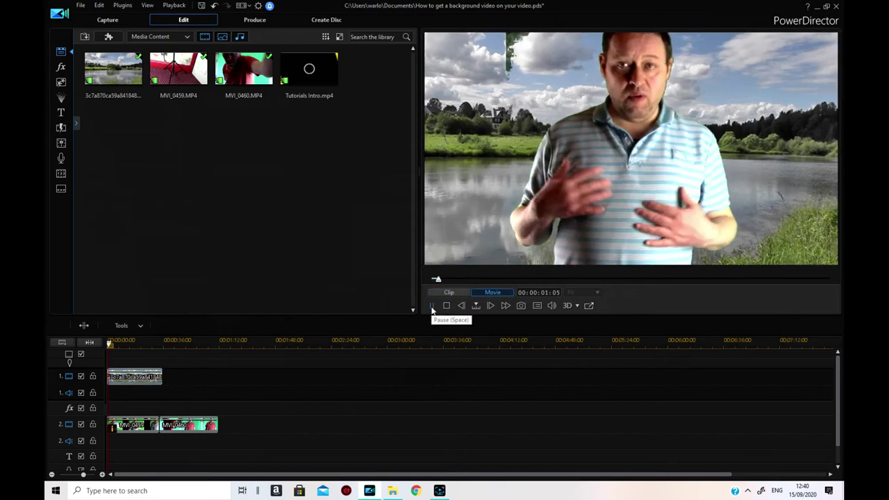
pyautogui.click(431, 306)
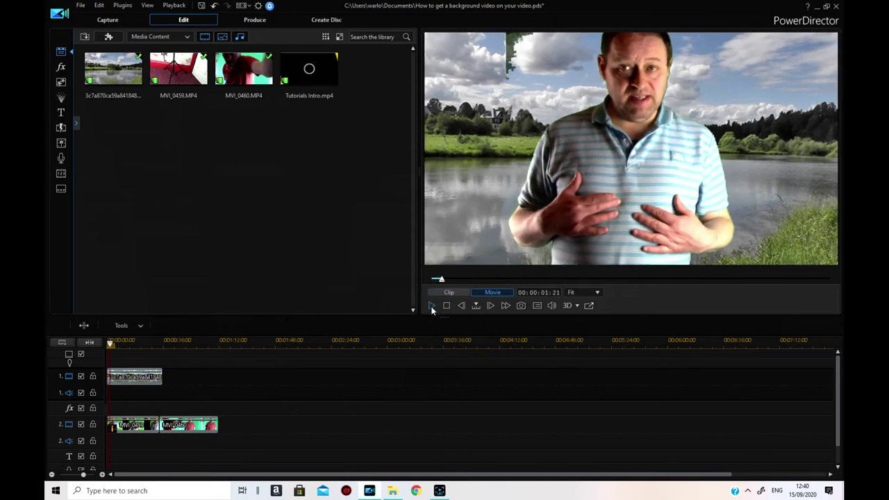
# Step: Reopen MVI_0459 in the PiP Designer, set the chroma key's color range to 25 and denoise to 30, apply, and play back the movie
pyautogui.rightClick(128, 424)
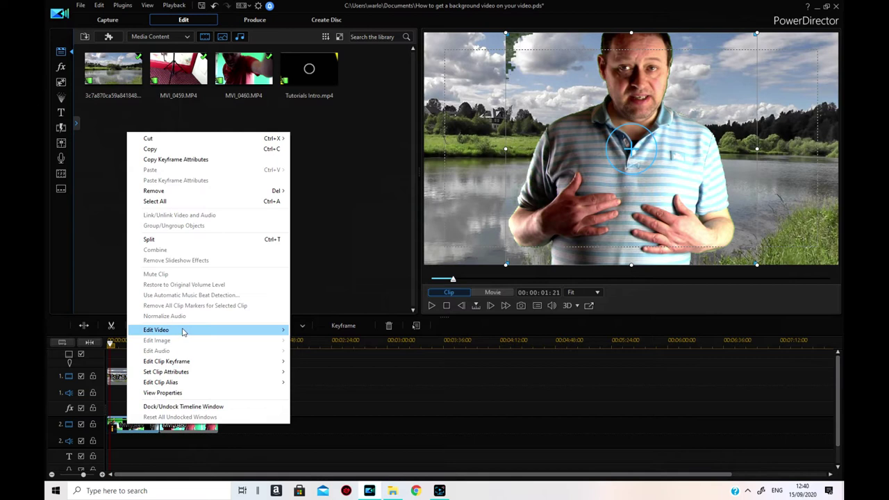
pyautogui.click(125, 432)
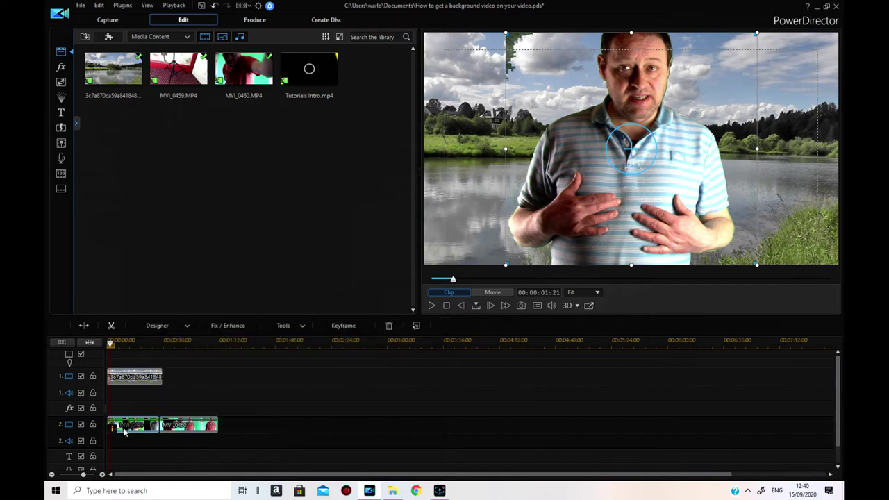
pyautogui.doubleClick(125, 432)
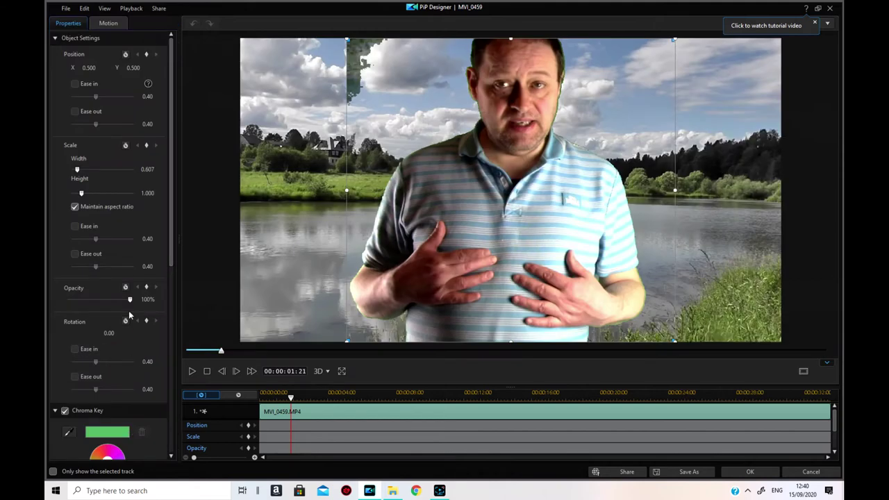
pyautogui.moveTo(172, 246); pyautogui.dragTo(173, 333)
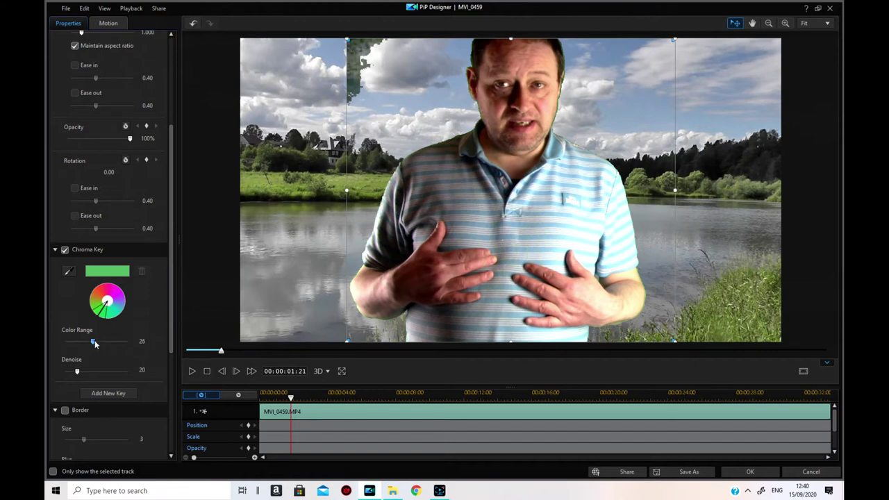
pyautogui.moveTo(101, 344); pyautogui.dragTo(93, 344)
pyautogui.moveTo(77, 372); pyautogui.dragTo(82, 374)
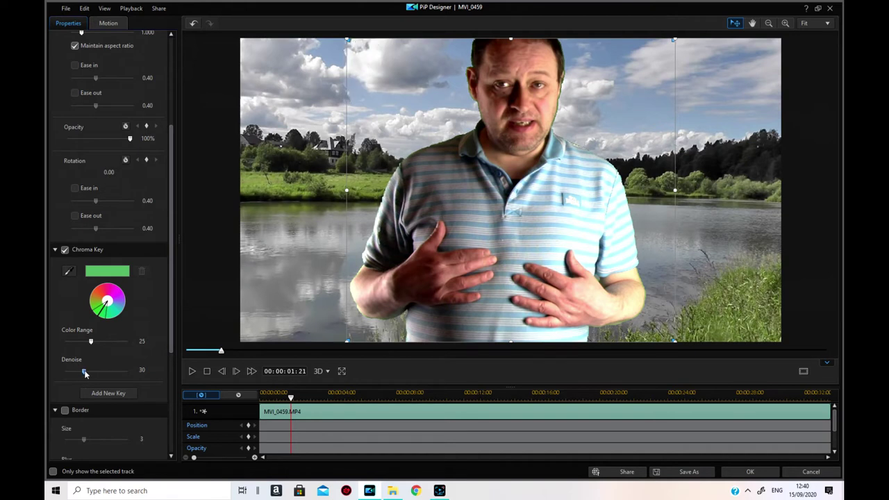
pyautogui.click(750, 471)
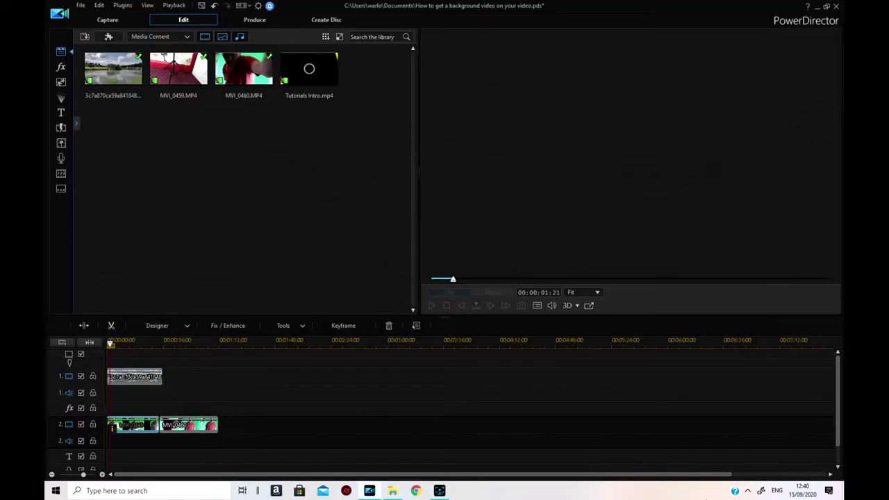
pyautogui.click(432, 306)
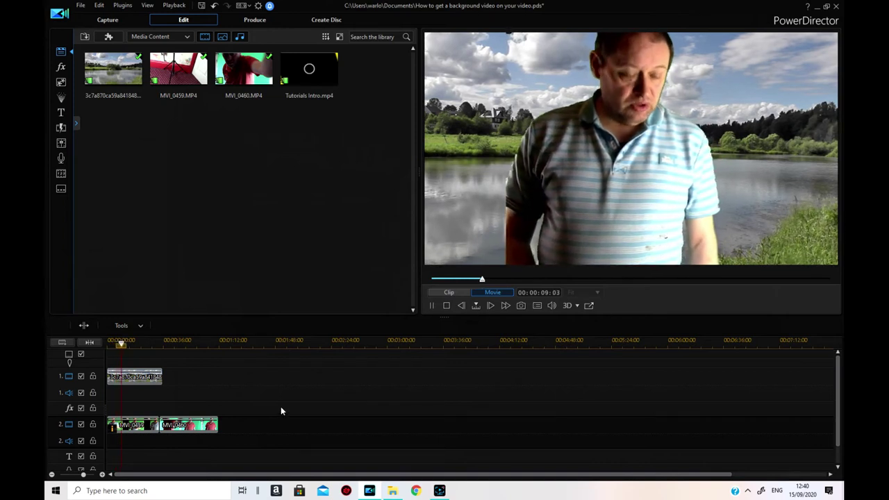
pyautogui.click(447, 305)
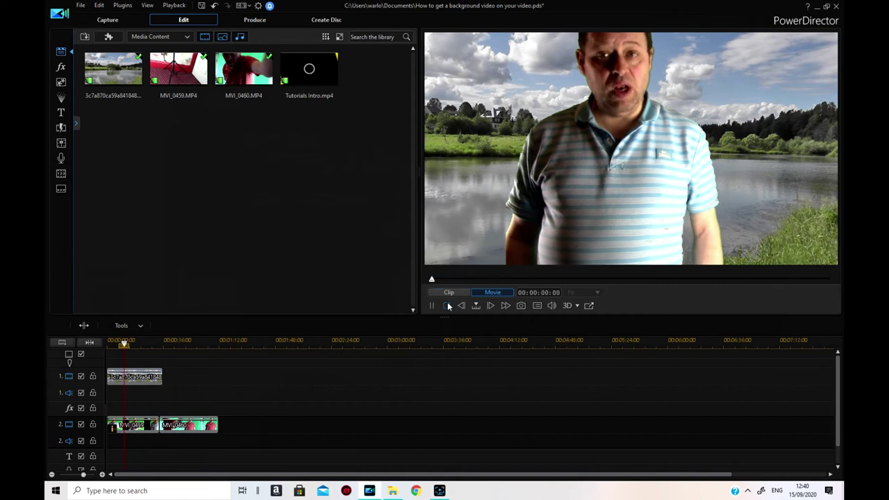
# Step: Reopen MVI_0459 in the PiP Designer, set the chroma key's color range to 40 and denoise to 28, and preview the clip
pyautogui.click(125, 431)
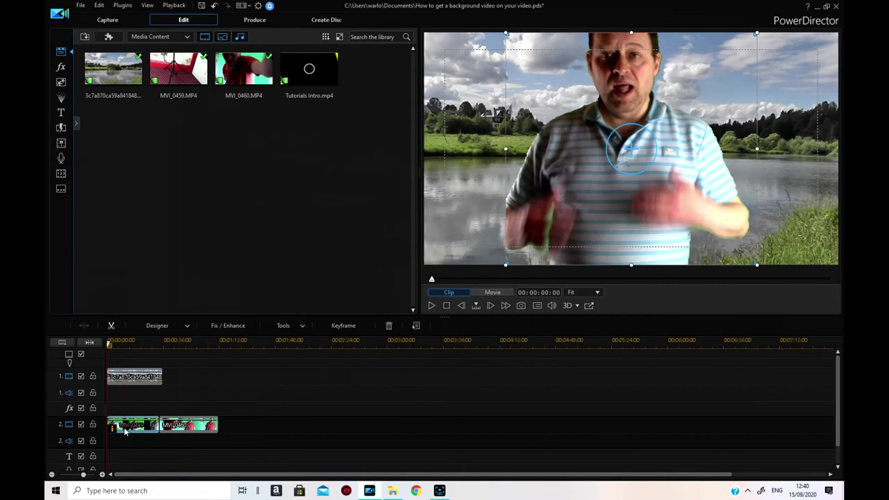
pyautogui.doubleClick(126, 431)
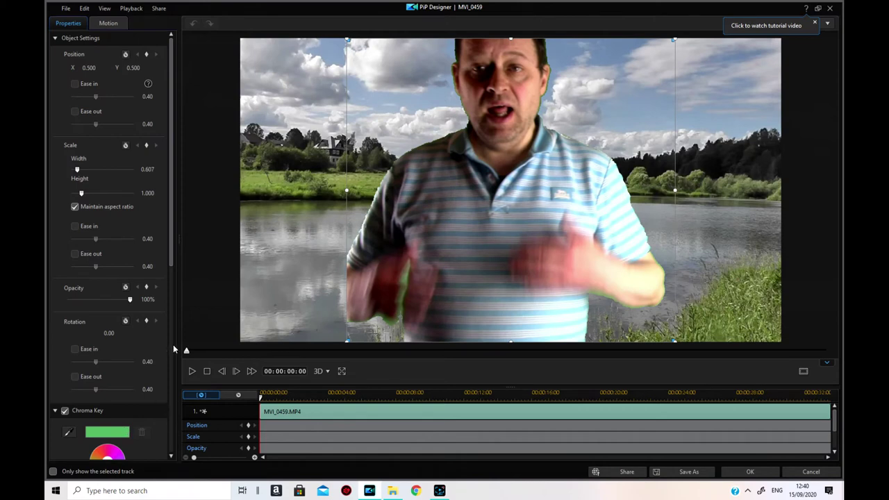
pyautogui.scroll(-4, 98, 421)
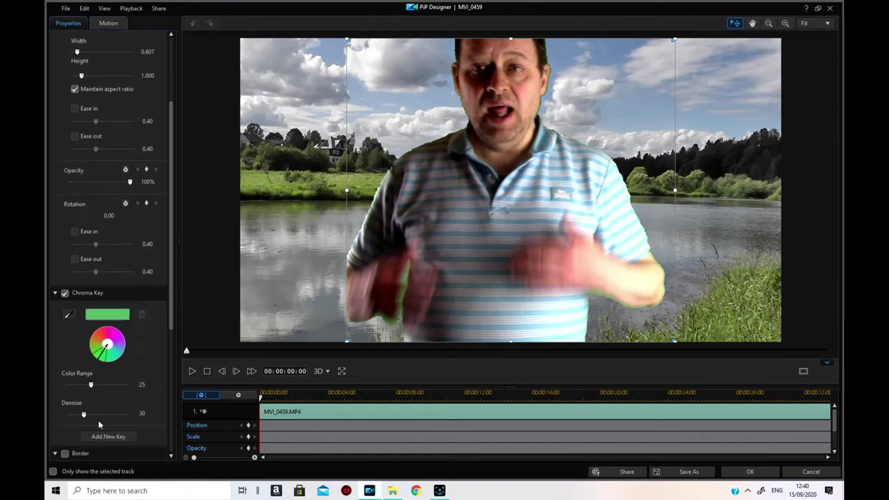
pyautogui.click(89, 415)
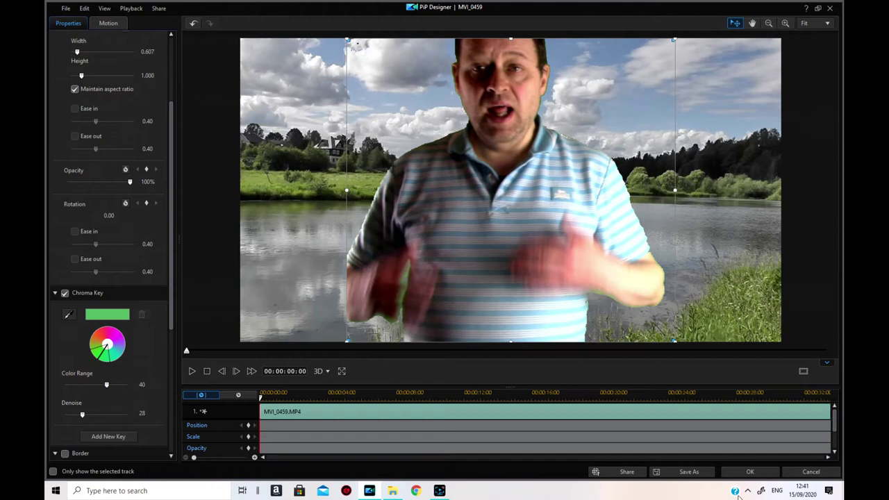
pyautogui.click(193, 372)
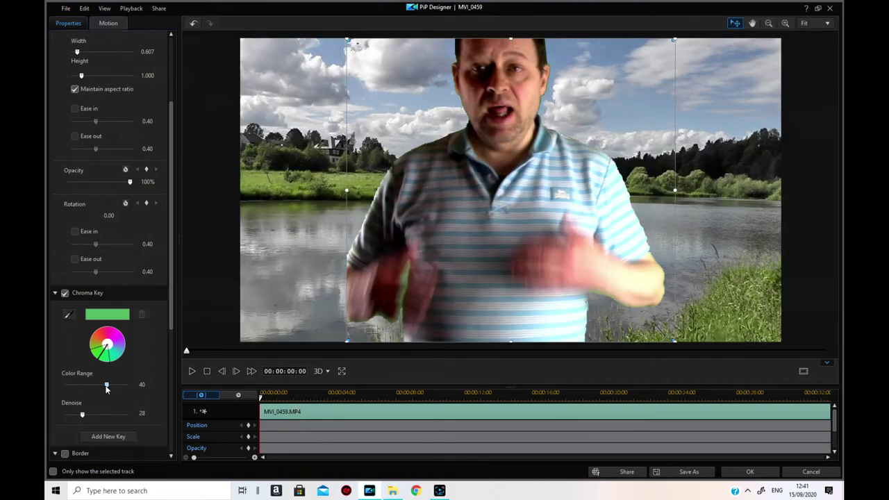
# Step: Set the chroma key's color range to 60, play back the keyed clip against the lake, and apply the PiP settings
pyautogui.moveTo(106, 391); pyautogui.dragTo(126, 393)
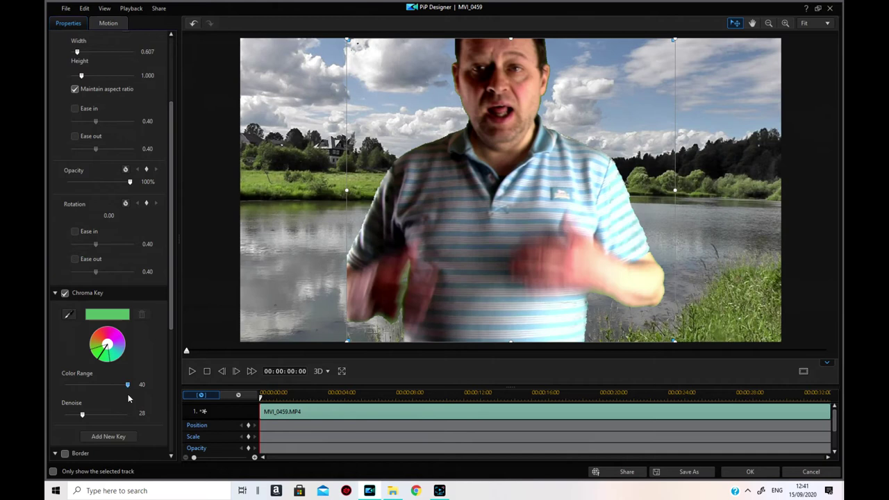
pyautogui.click(192, 373)
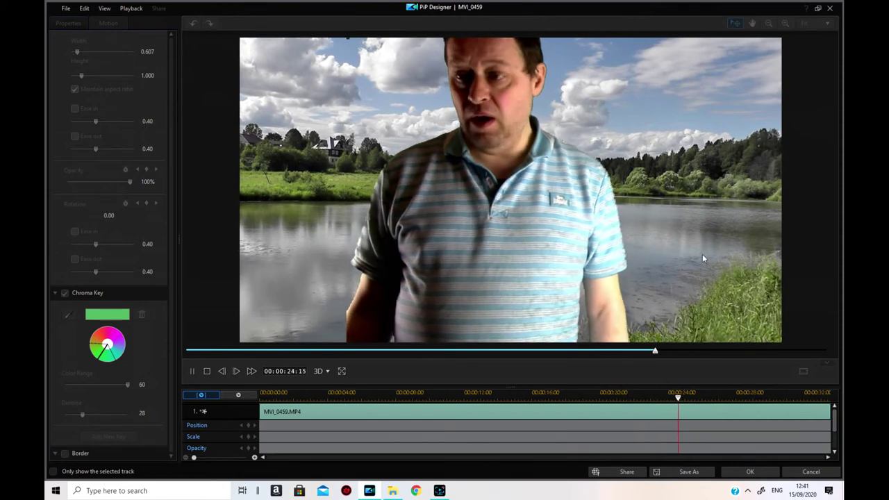
pyautogui.click(735, 473)
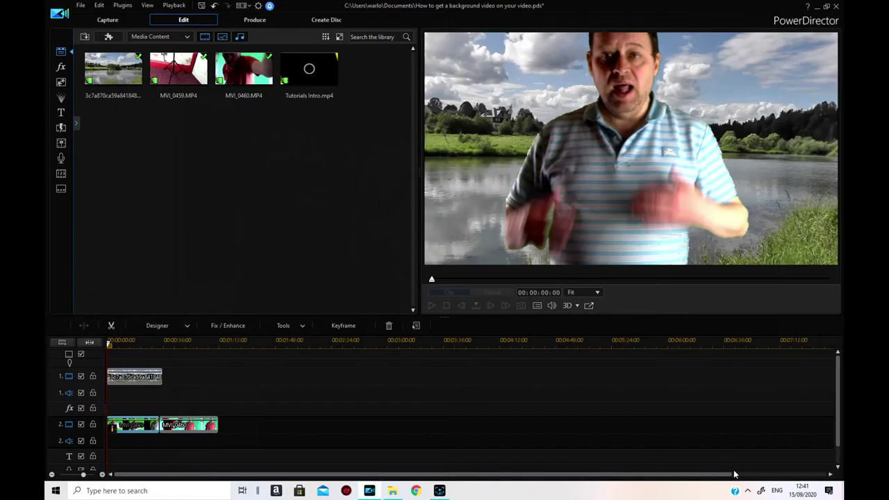
# Step: Add a second copy of the lake clip to video track 1 directly after the first, above MVI_0460
pyautogui.click(207, 429)
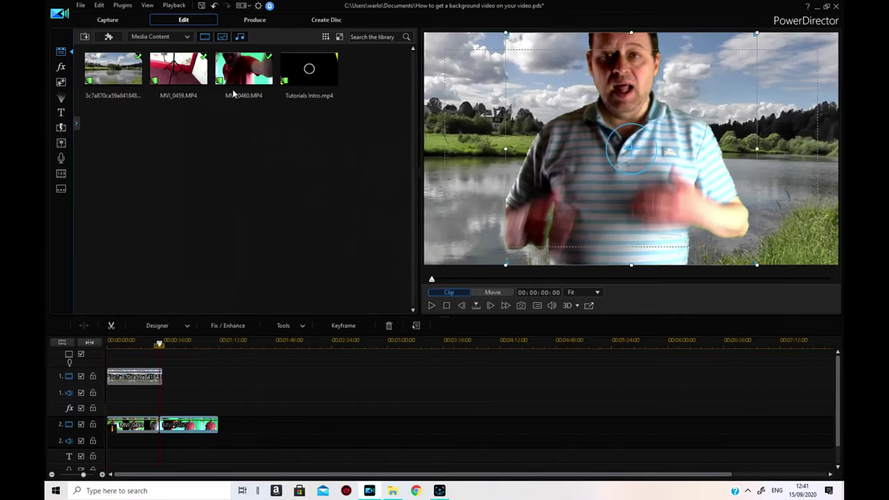
pyautogui.moveTo(115, 73); pyautogui.dragTo(159, 393)
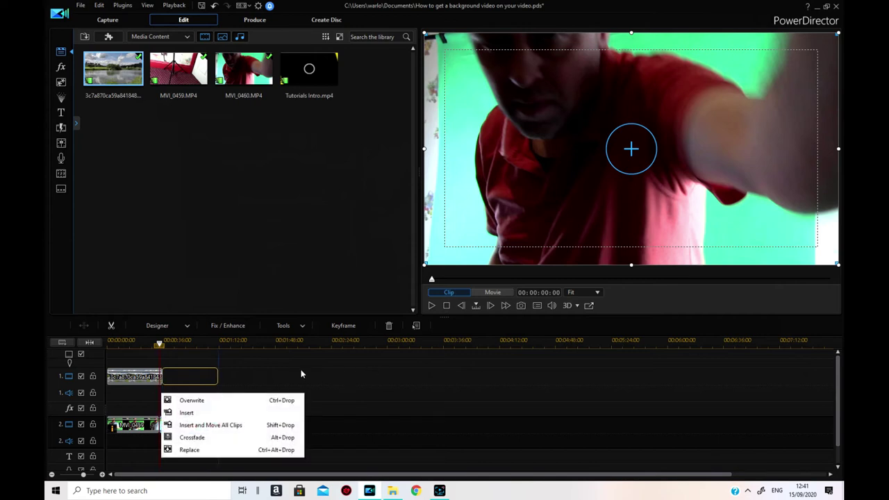
pyautogui.click(300, 374)
pyautogui.click(481, 381)
pyautogui.moveTo(136, 92); pyautogui.dragTo(164, 383)
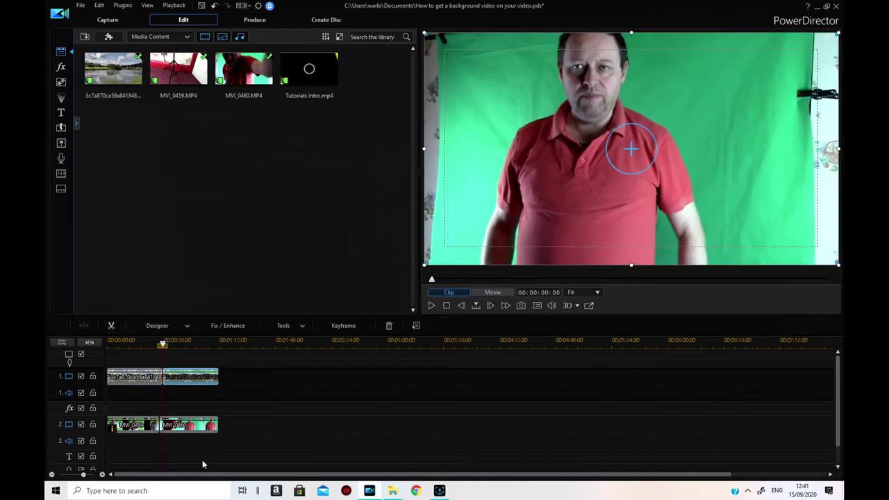
# Step: Open MVI_0460 in the Crop/Zoom/Pan power tool and set the crop frame's aspect ratio to Freeform
pyautogui.click(195, 426)
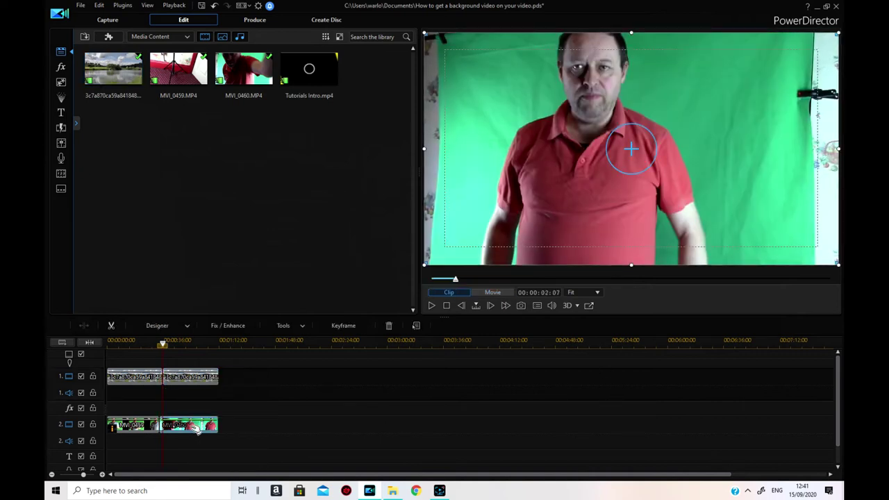
pyautogui.click(285, 325)
pyautogui.moveTo(303, 339)
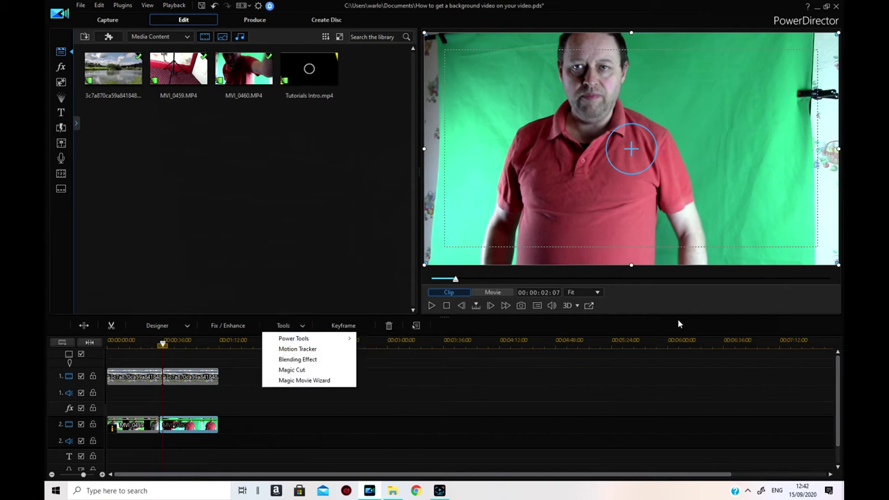
pyautogui.moveTo(347, 338)
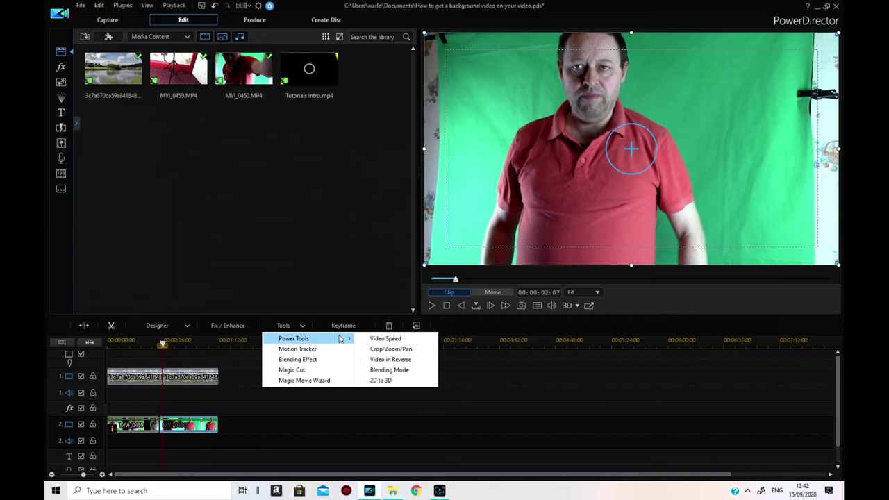
pyautogui.click(383, 350)
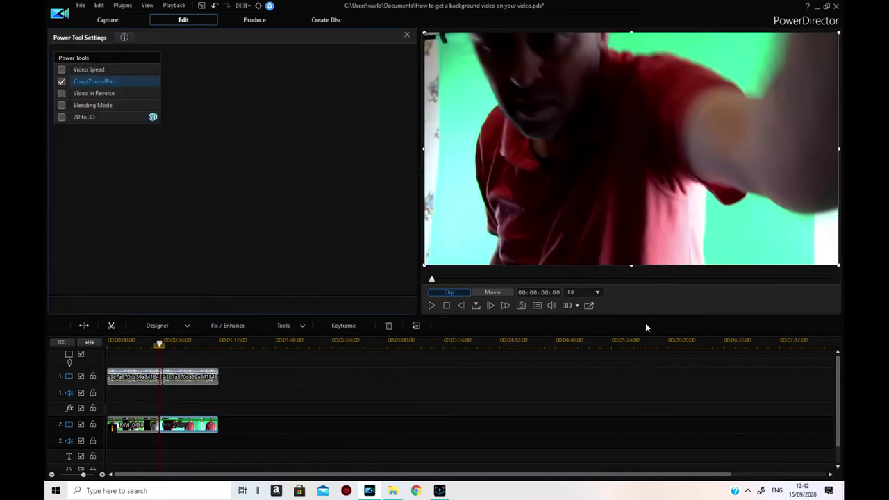
pyautogui.click(604, 215)
pyautogui.click(597, 261)
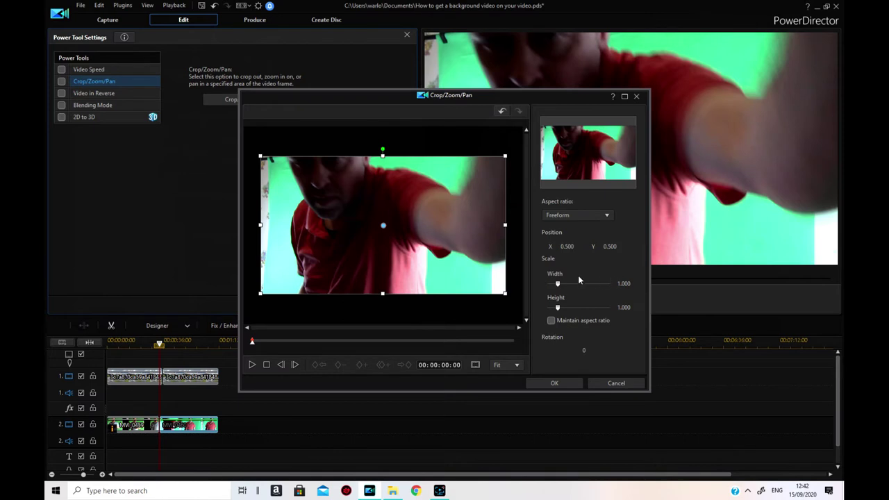
# Step: Narrow MVI_0460's crop frame to a width of 0.755, centre it at X 0.444, and apply the crop
pyautogui.moveTo(504, 225); pyautogui.dragTo(475, 225)
pyautogui.moveTo(384, 225); pyautogui.dragTo(369, 225)
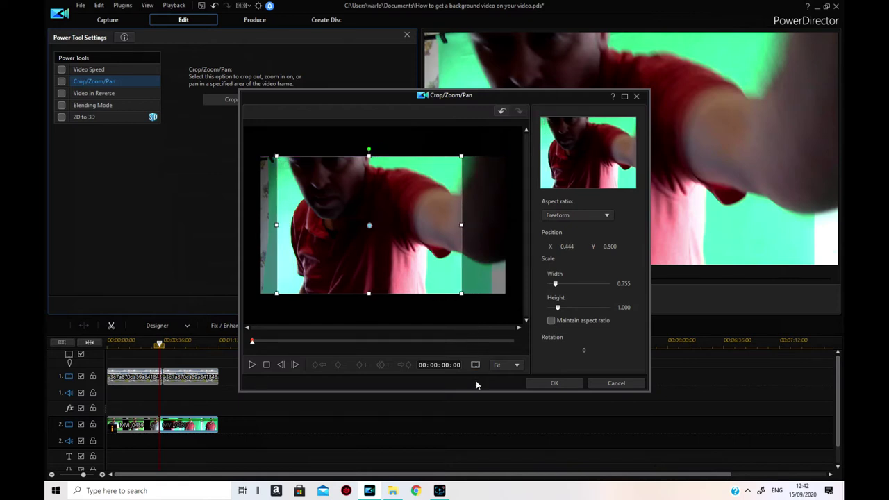
pyautogui.click(553, 385)
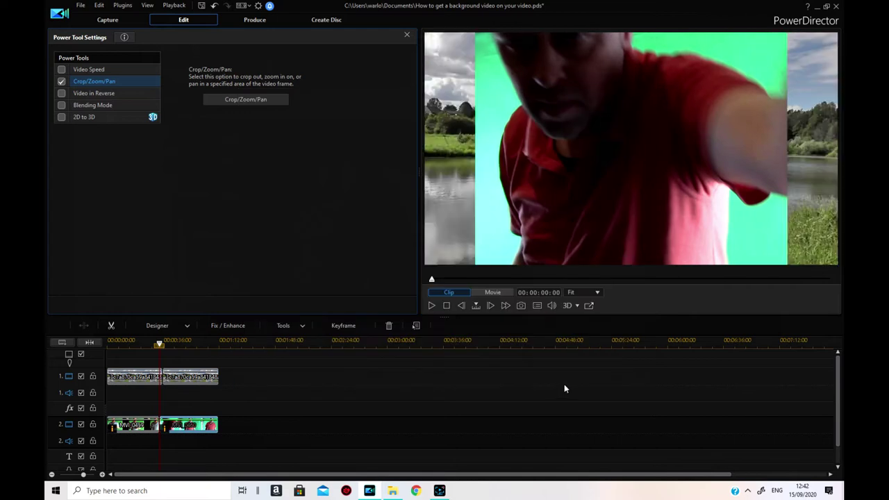
# Step: Open MVI_0460 in the PiP Designer, enable its chroma key, sample the backdrop beside the presenter, and set the color range to 60
pyautogui.doubleClick(186, 431)
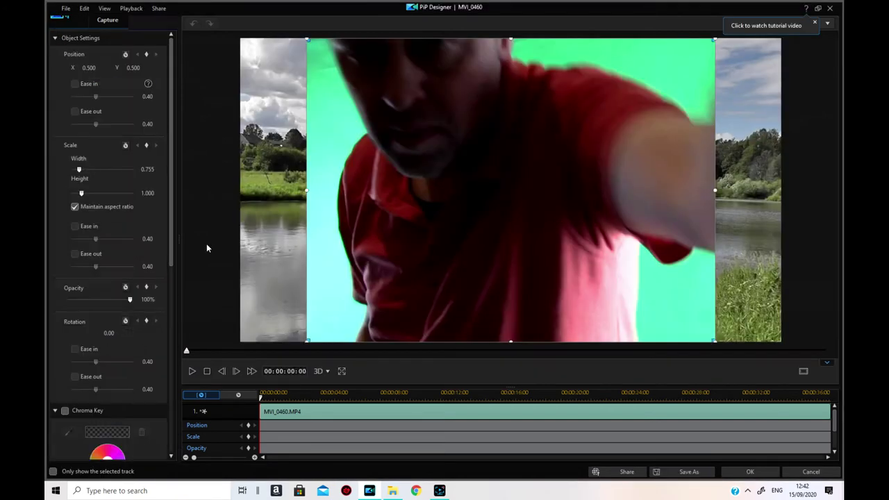
pyautogui.click(64, 411)
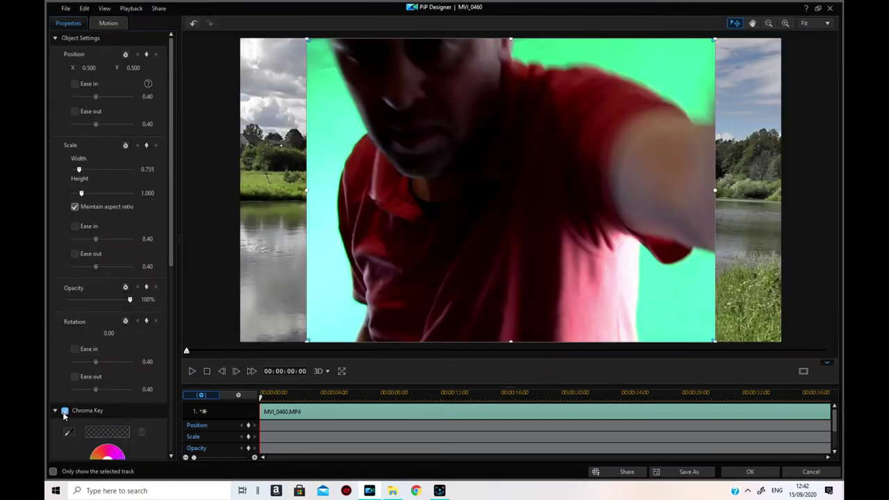
pyautogui.scroll(-3, 111, 312)
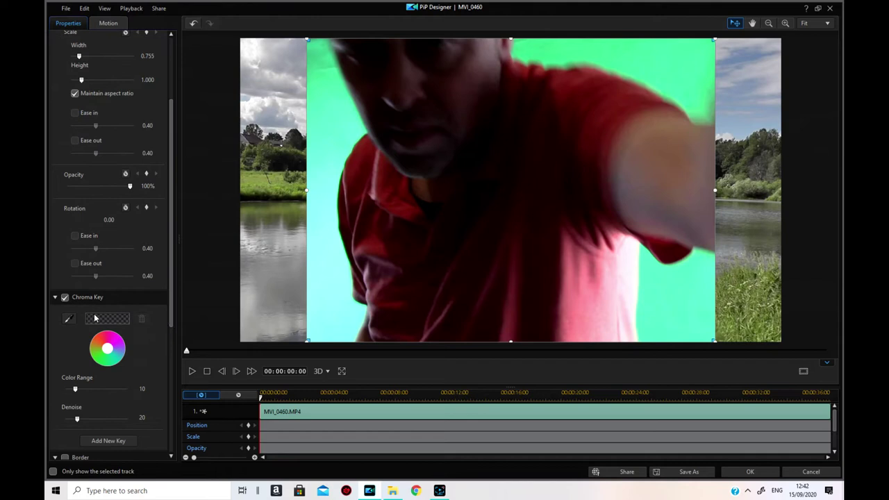
pyautogui.click(363, 311)
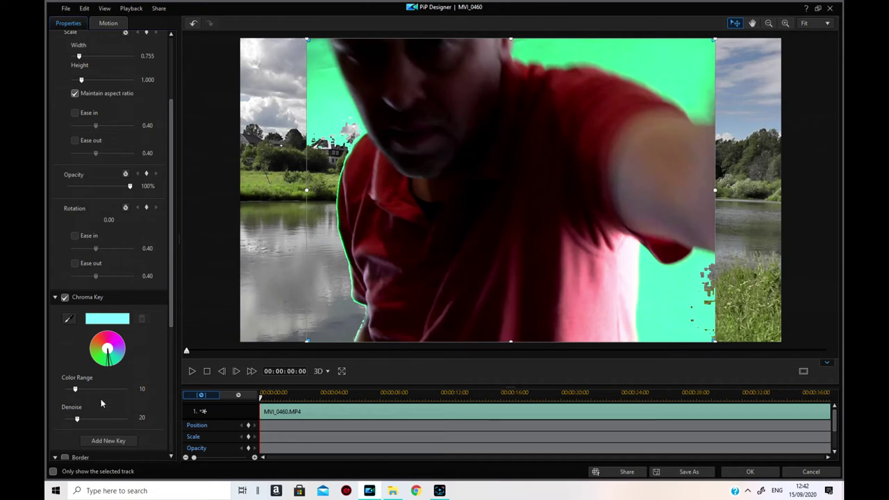
pyautogui.moveTo(76, 393); pyautogui.dragTo(121, 400)
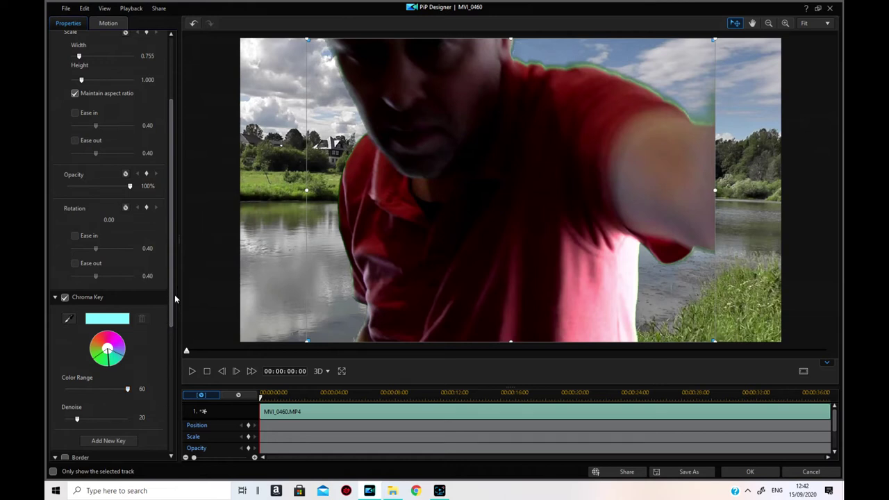
# Step: Try the chroma key's denoise at 30 in a preview, raise it to 39, apply the PiP settings, and scrub through MVI_0460
pyautogui.click(750, 473)
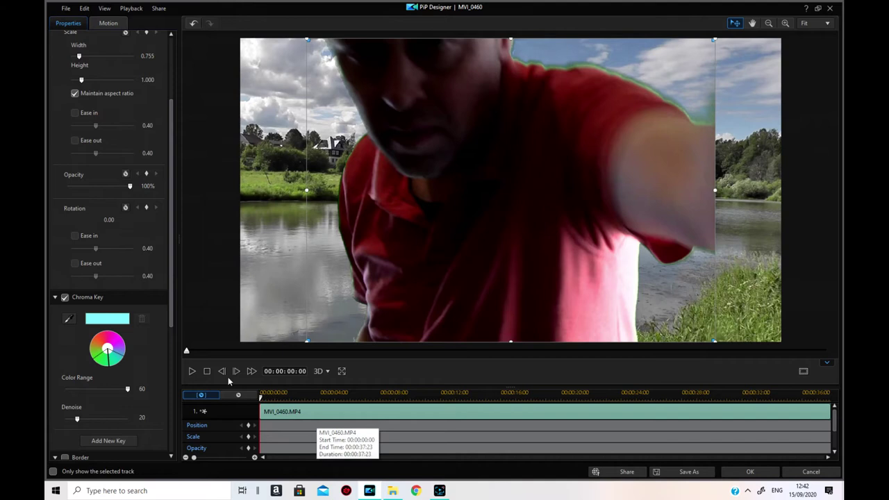
pyautogui.press('space')
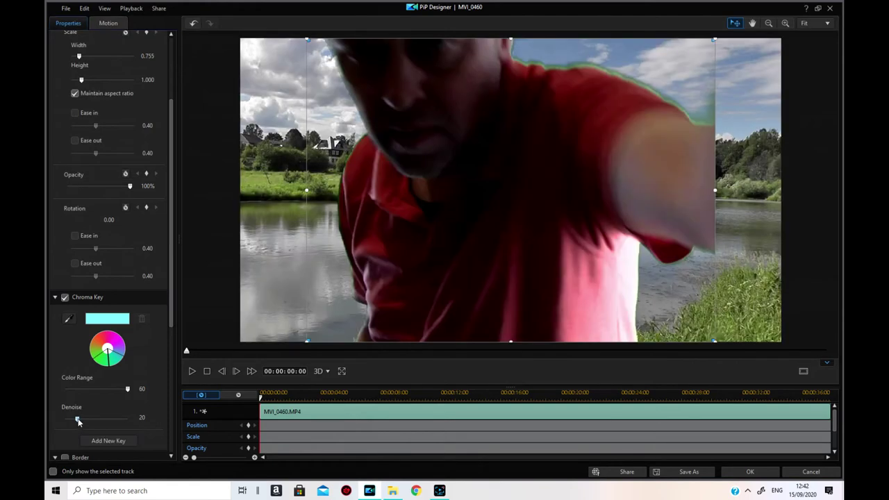
pyautogui.moveTo(77, 418); pyautogui.dragTo(80, 421)
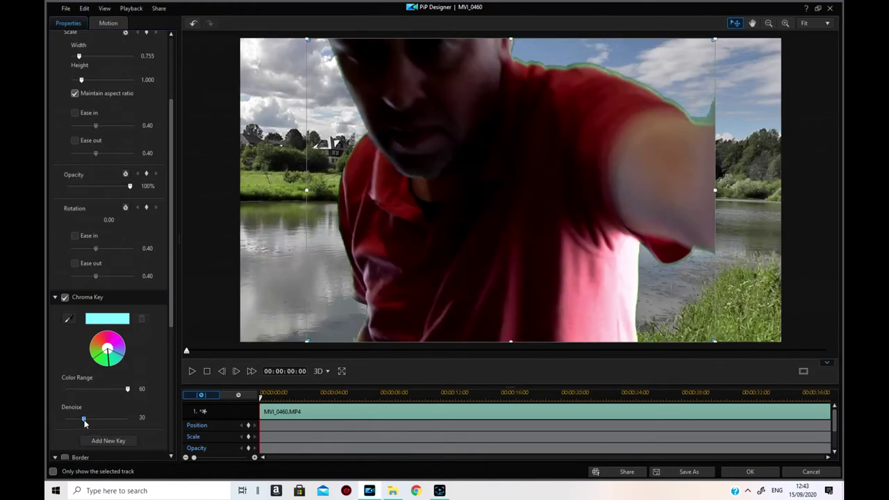
pyautogui.click(196, 370)
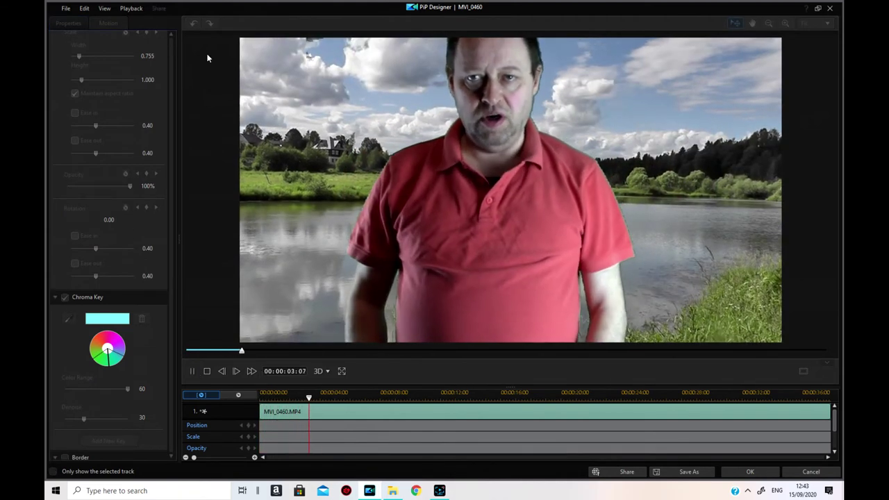
pyautogui.click(193, 371)
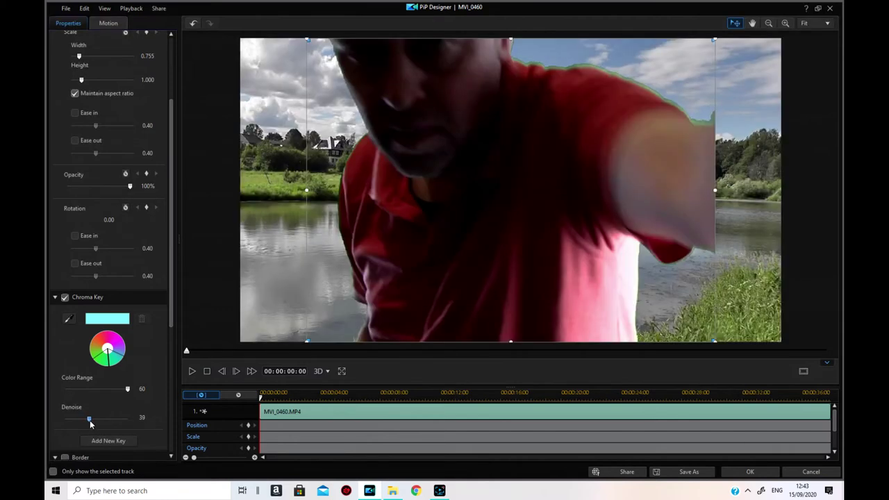
pyautogui.press('space')
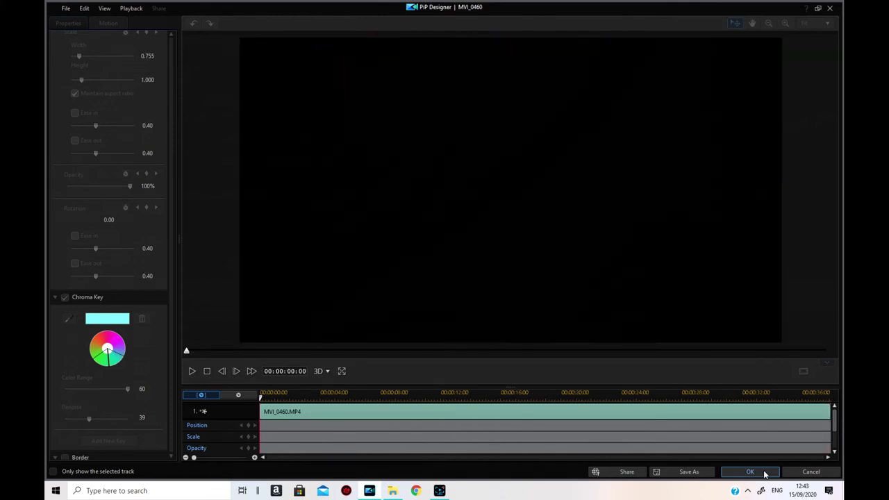
pyautogui.click(764, 474)
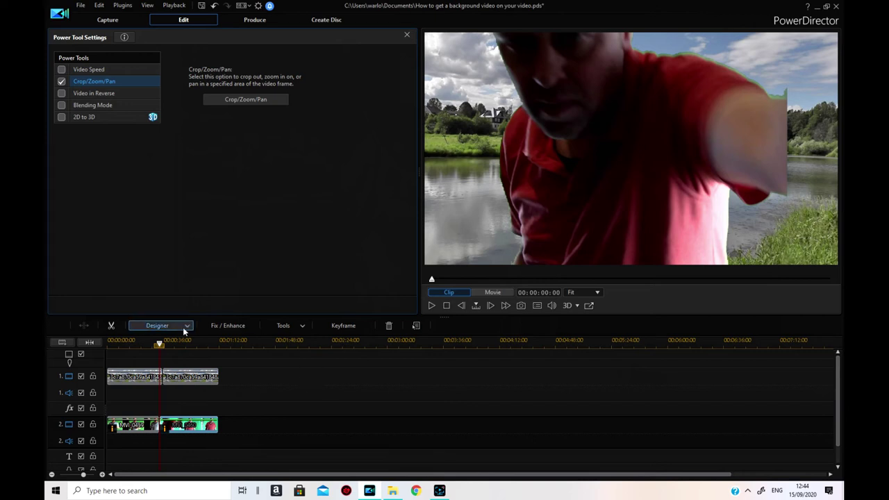
pyautogui.moveTo(161, 345); pyautogui.dragTo(210, 345)
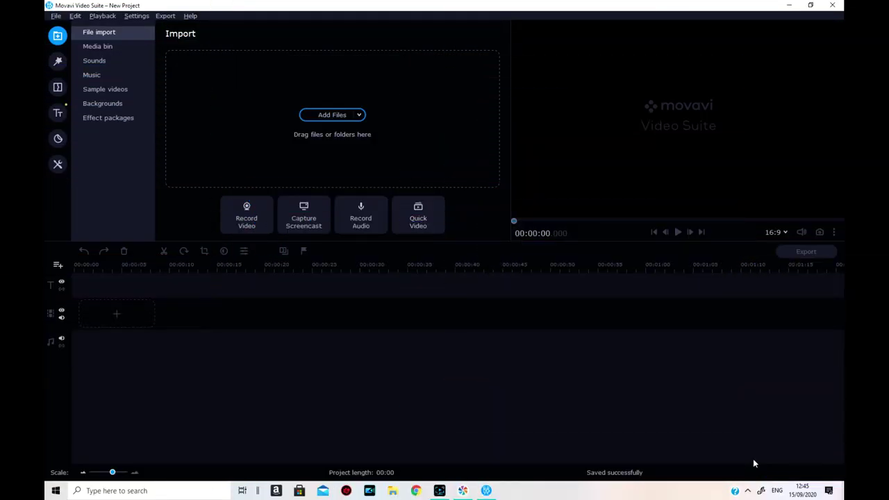
# Step: In Movavi Video Suite, import MVI_0459.MP4 and MVI_0460.MP4 from the desktop and place both on the video track
pyautogui.click(352, 118)
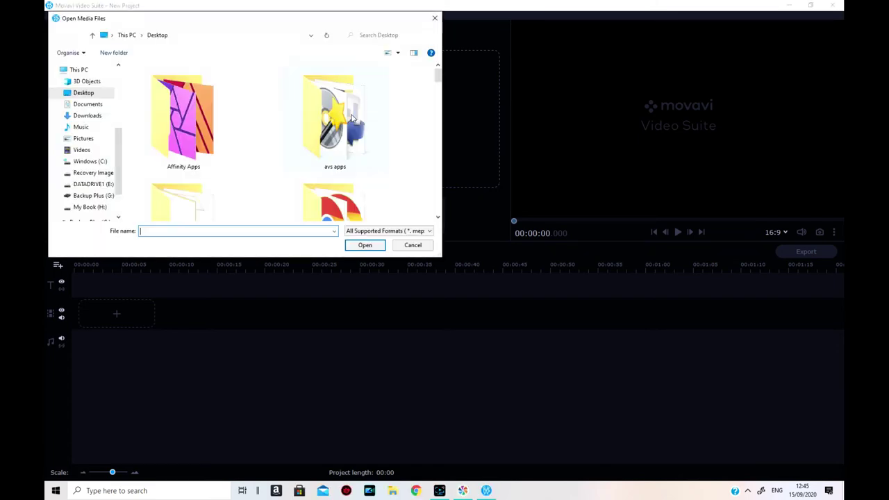
pyautogui.moveTo(439, 78); pyautogui.dragTo(415, 175)
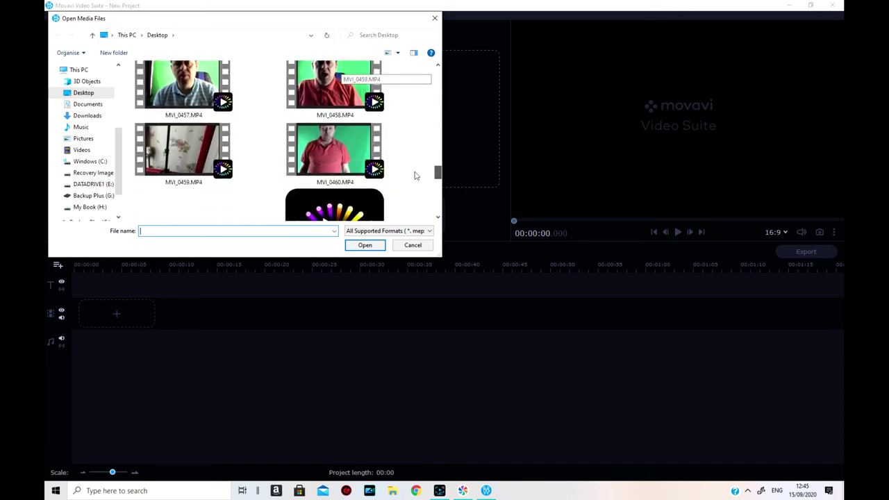
pyautogui.moveTo(126, 152); pyautogui.dragTo(328, 154)
pyautogui.click(374, 247)
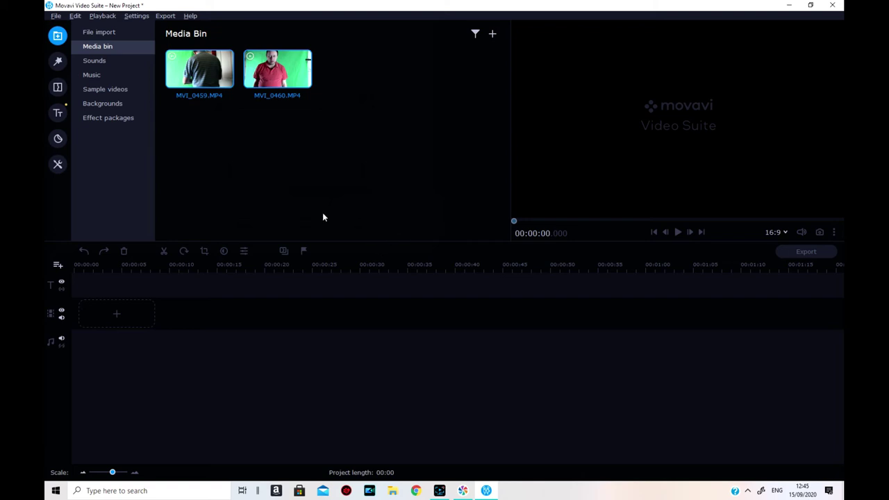
pyautogui.moveTo(216, 82); pyautogui.dragTo(139, 328)
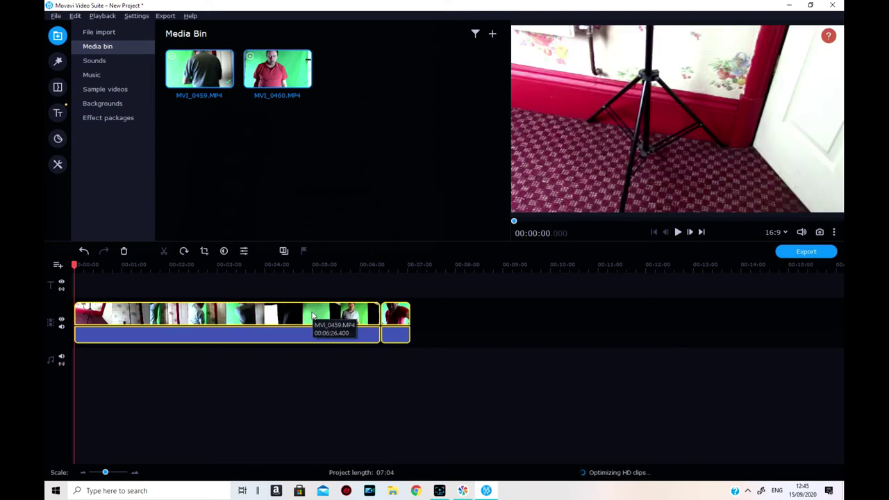
pyautogui.click(504, 356)
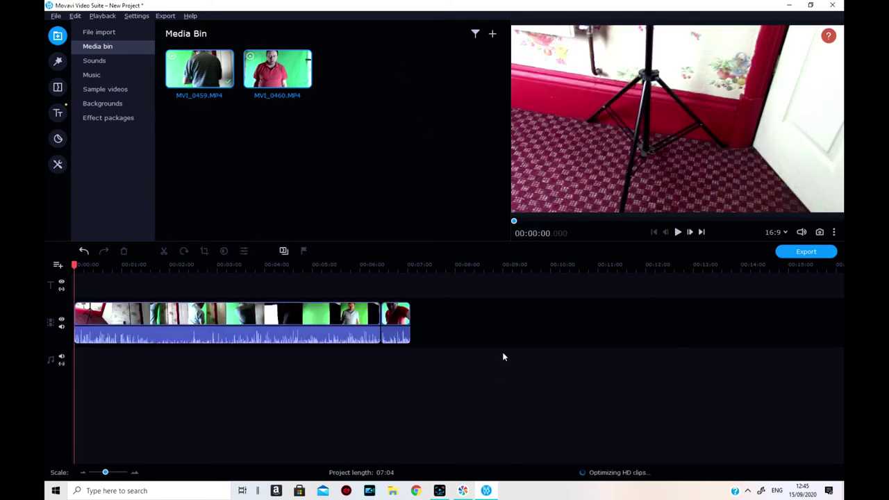
# Step: Trim the unwanted beginning off MVI_0459 to bring the project length to 01:11, and play back its new opening
pyautogui.click(341, 314)
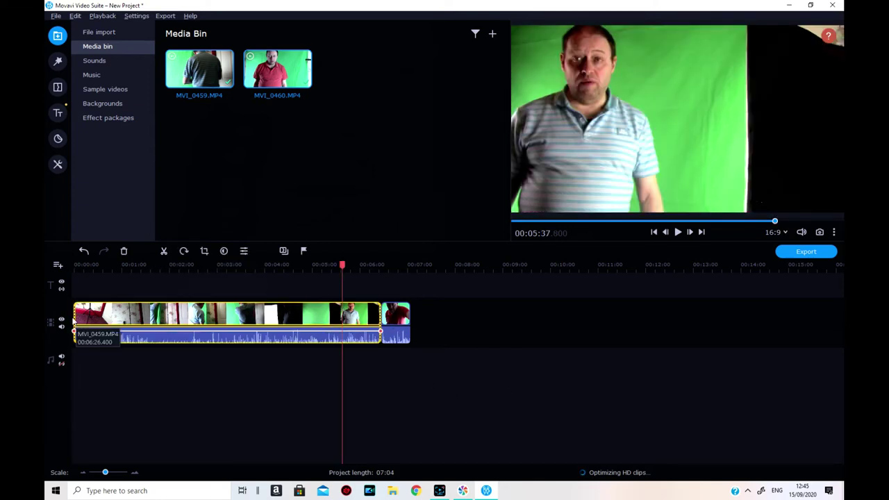
pyautogui.moveTo(75, 318); pyautogui.dragTo(355, 337)
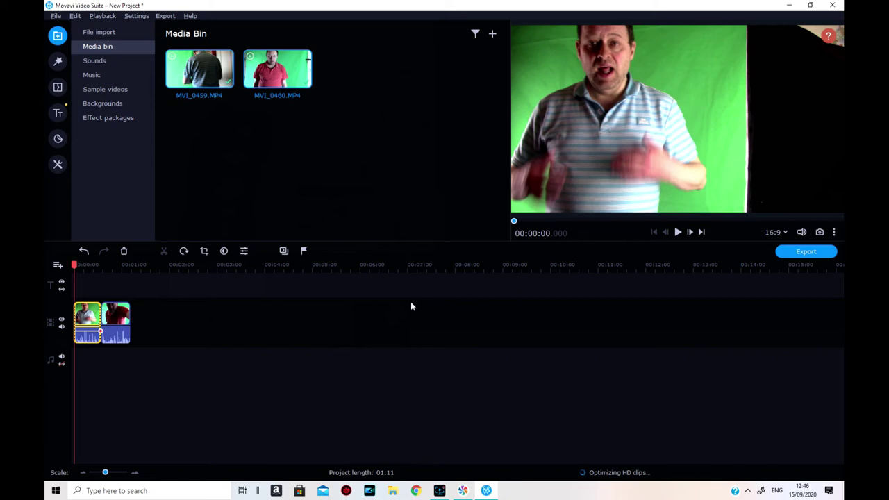
pyautogui.click(678, 234)
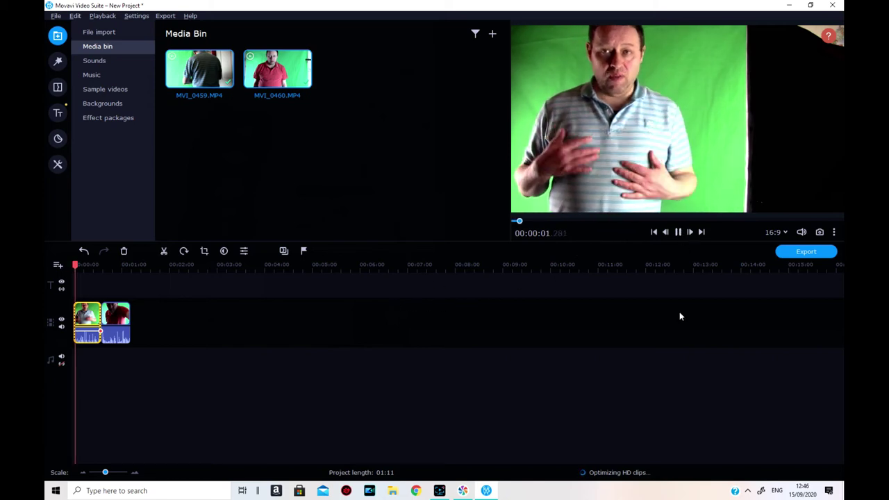
pyautogui.click(678, 233)
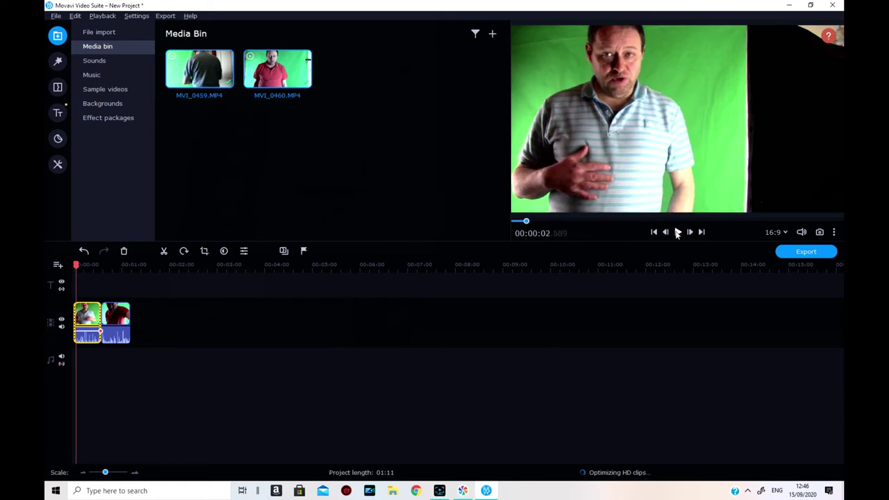
pyautogui.click(431, 356)
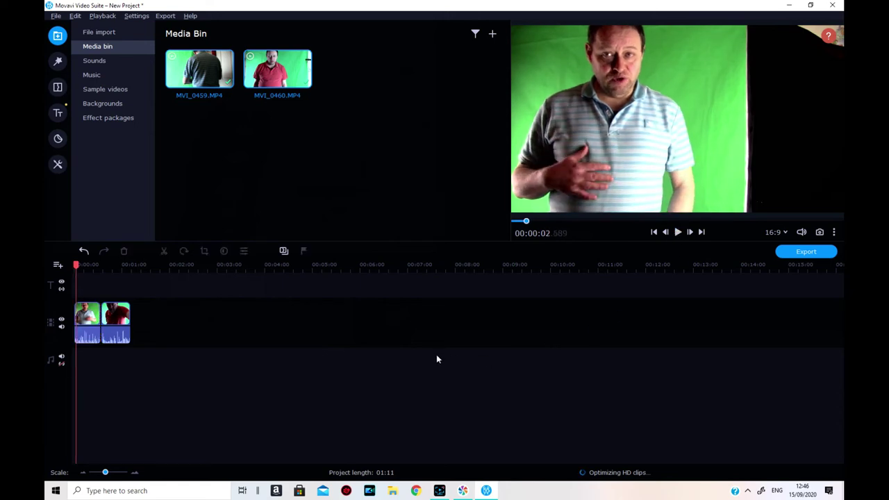
# Step: Detach the audio from both MVI_0459 and MVI_0460 on the timeline
pyautogui.click(95, 341)
pyautogui.rightClick(95, 340)
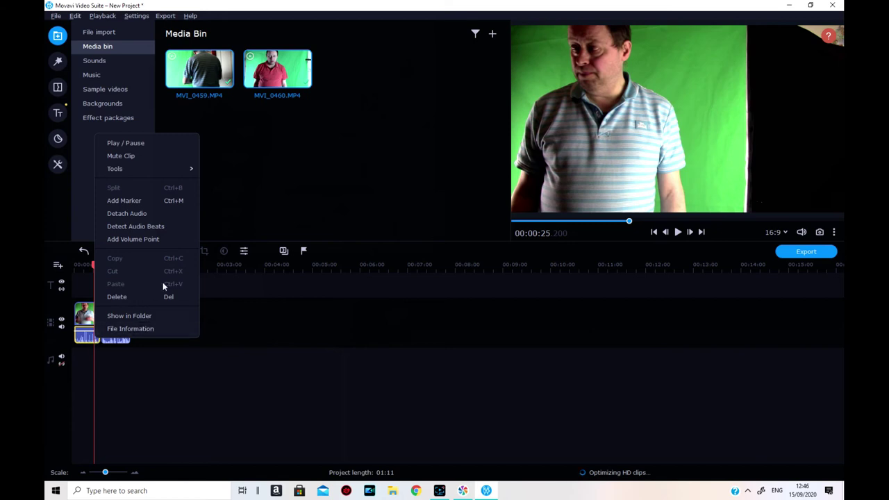
pyautogui.click(175, 212)
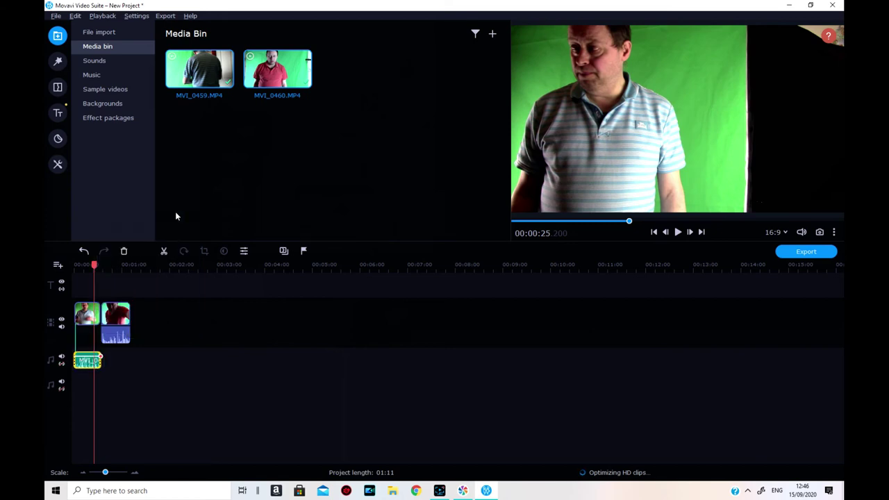
pyautogui.rightClick(124, 338)
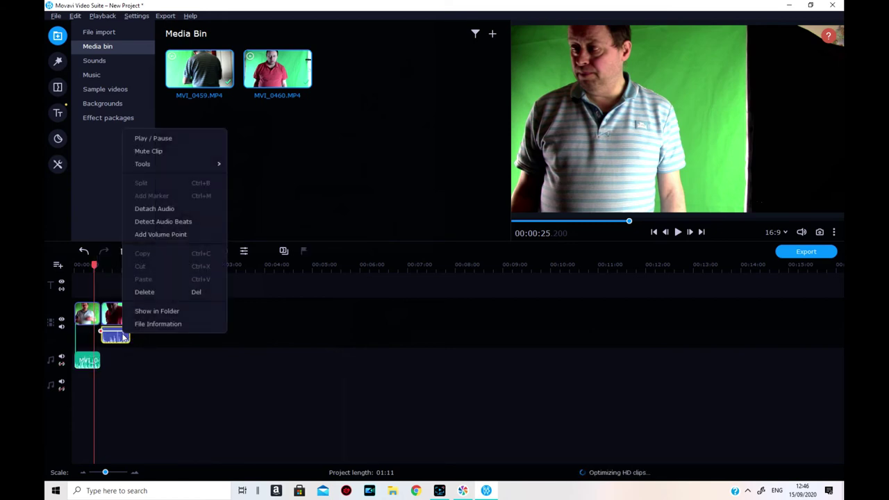
pyautogui.click(176, 209)
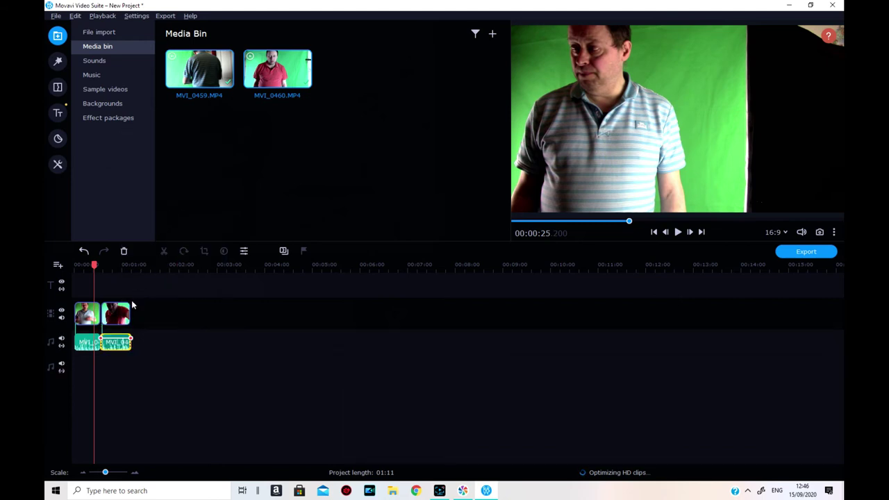
# Step: Select both detached audio clips together and delete them from the audio track
pyautogui.moveTo(147, 349); pyautogui.dragTo(85, 355)
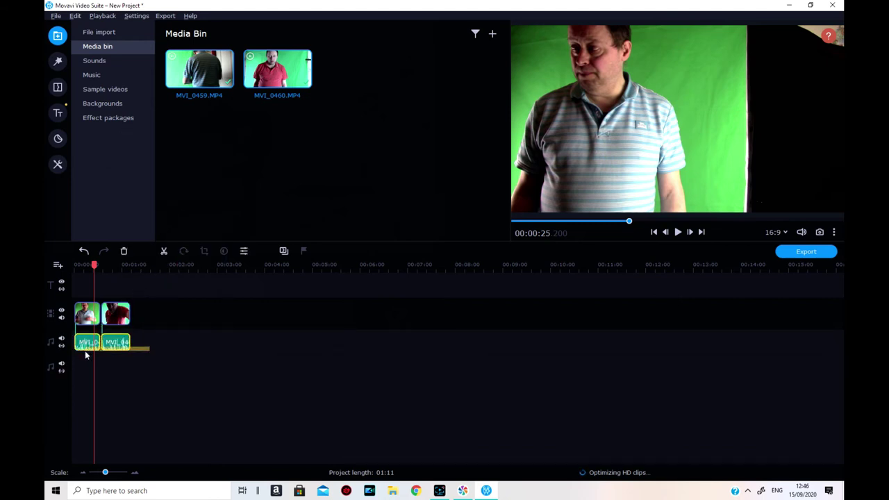
pyautogui.rightClick(96, 345)
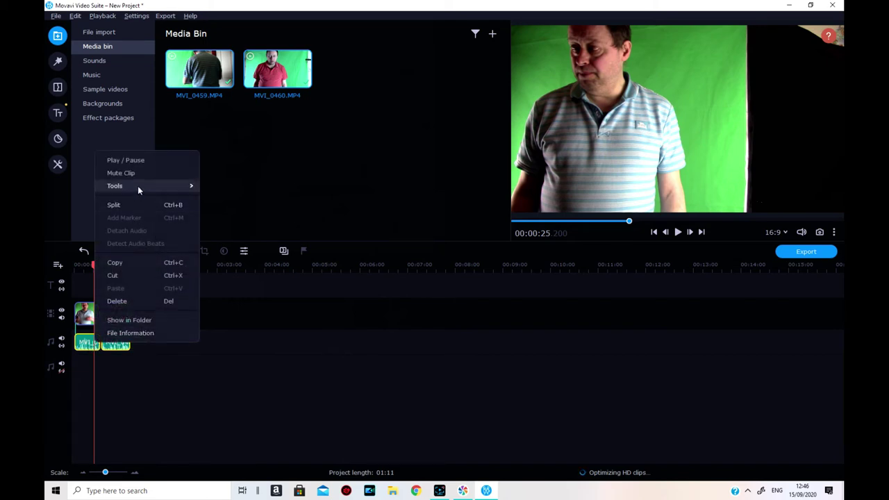
pyautogui.click(146, 299)
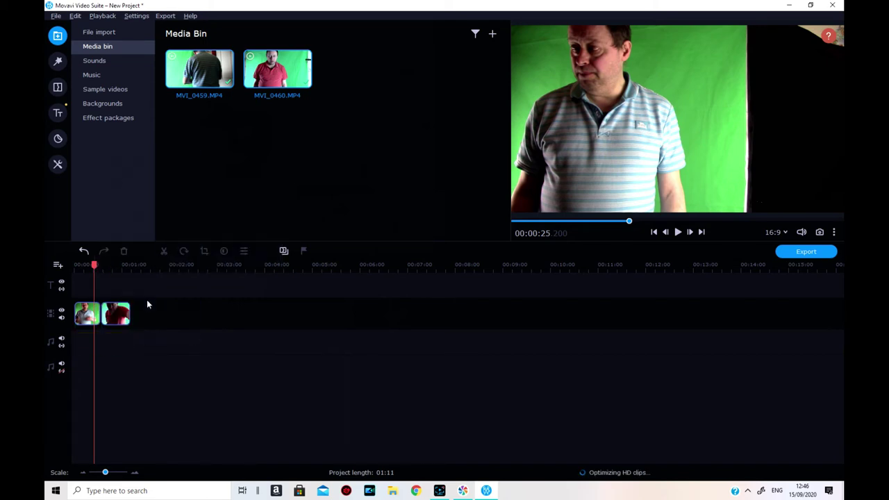
# Step: Apply Chroma Key to MVI_0459, sampling the green backdrop beside the presenter as the colour to make transparent
pyautogui.moveTo(96, 264); pyautogui.dragTo(74, 265)
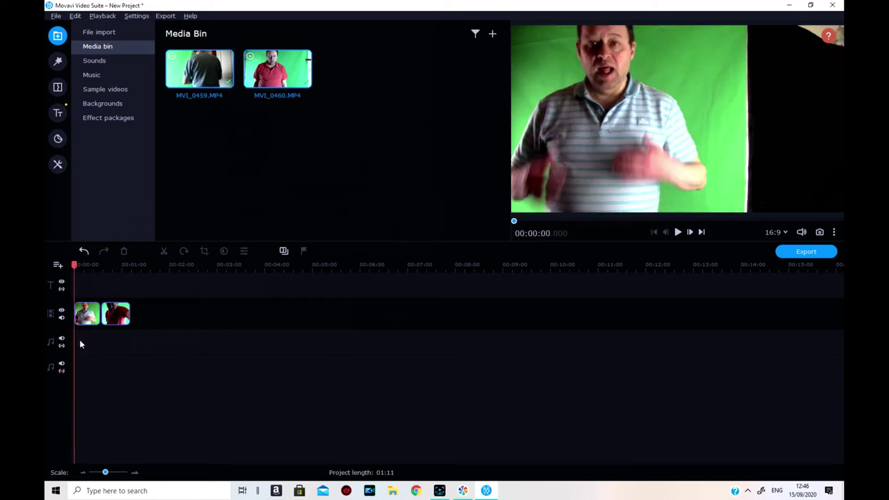
pyautogui.rightClick(91, 321)
pyautogui.click(301, 229)
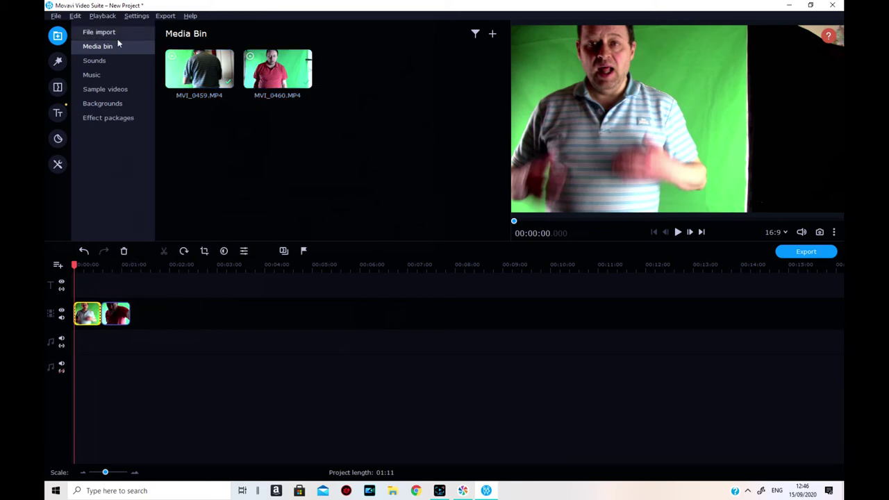
pyautogui.click(59, 62)
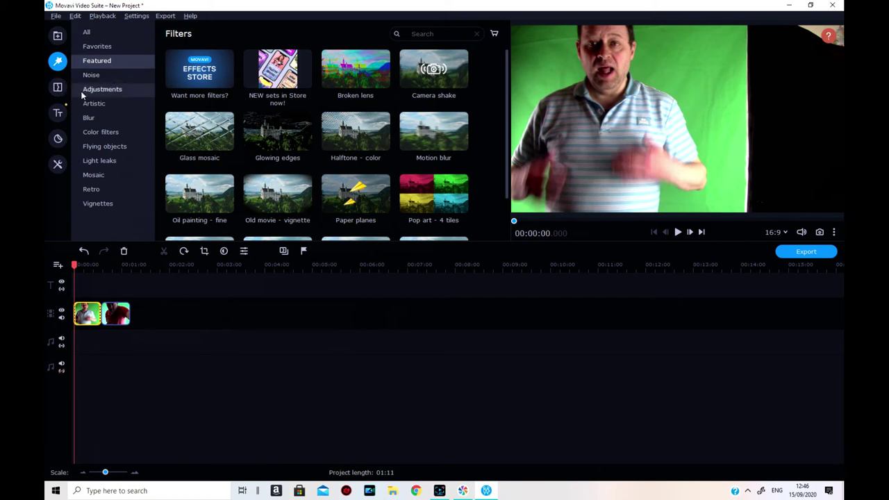
pyautogui.click(57, 165)
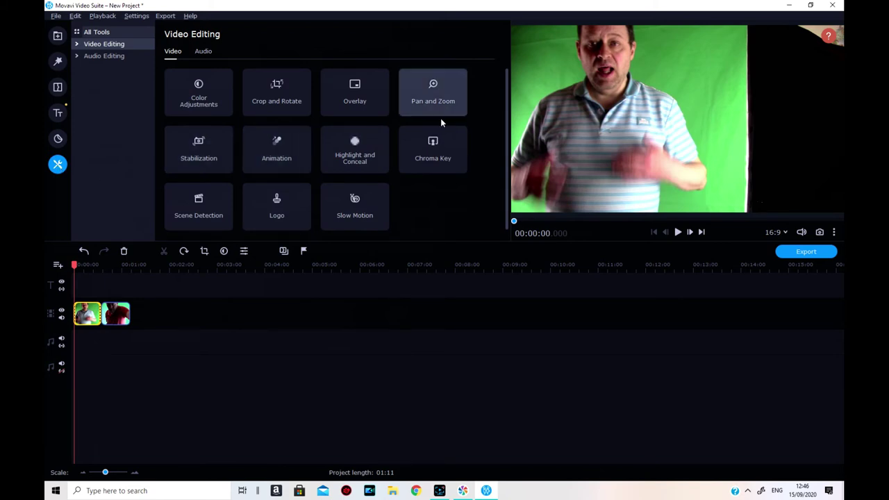
pyautogui.click(439, 155)
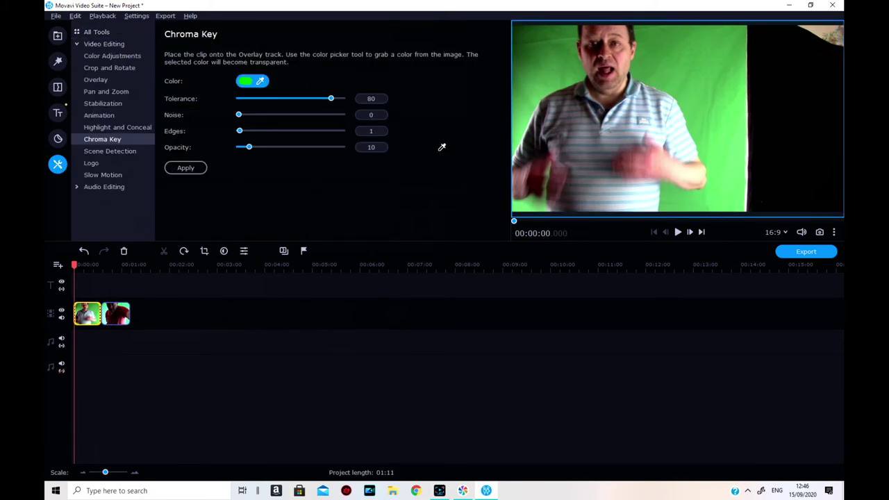
pyautogui.click(687, 102)
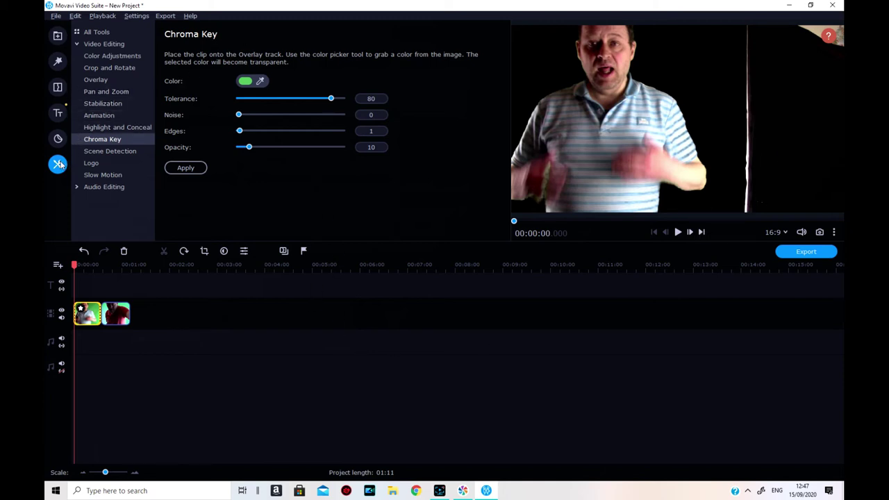
pyautogui.click(185, 167)
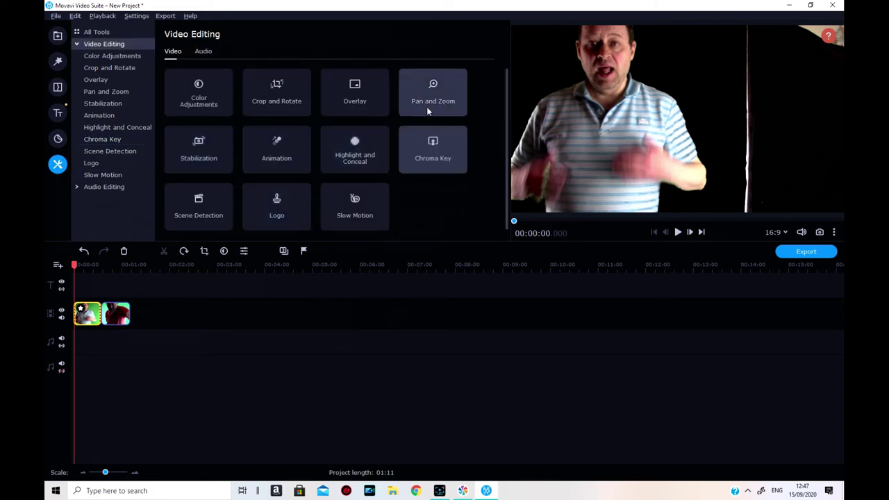
# Step: Crop MVI_0459 from its right edge to just beyond the presenter's arm, cutting off the dark area past the green screen
pyautogui.click(278, 101)
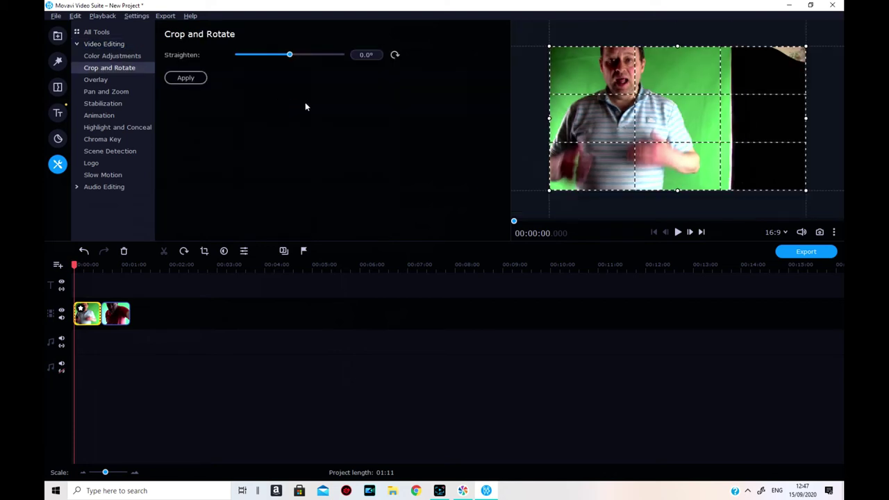
pyautogui.moveTo(806, 122); pyautogui.dragTo(705, 119)
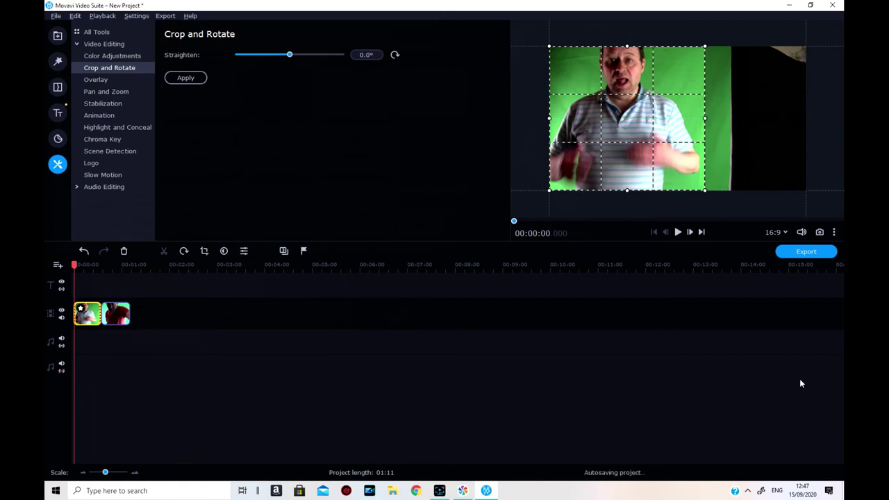
pyautogui.click(184, 78)
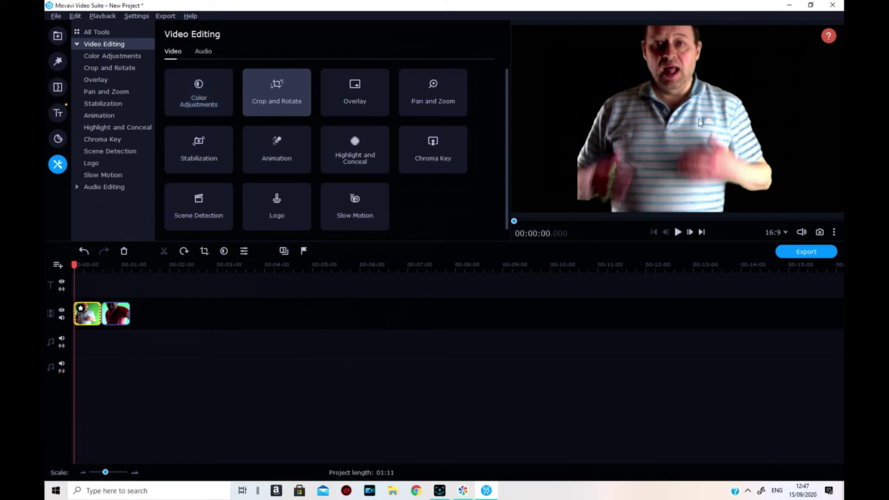
# Step: Crop both sides of MVI_0460 so only the presenter and the green screen are kept, without the wall edges
pyautogui.click(114, 323)
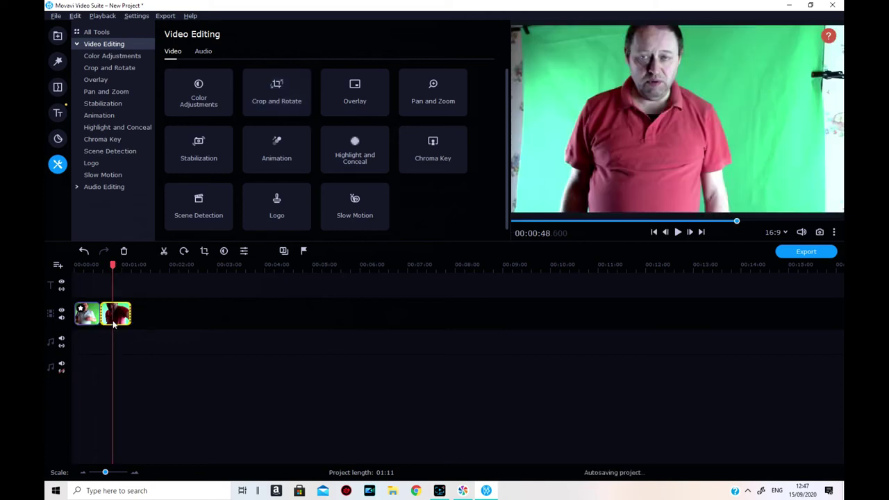
pyautogui.click(284, 103)
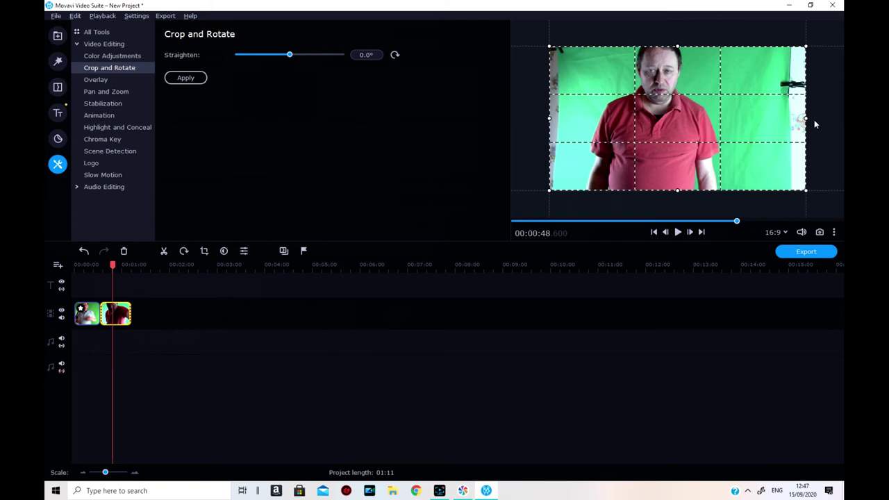
pyautogui.moveTo(805, 118); pyautogui.dragTo(761, 119)
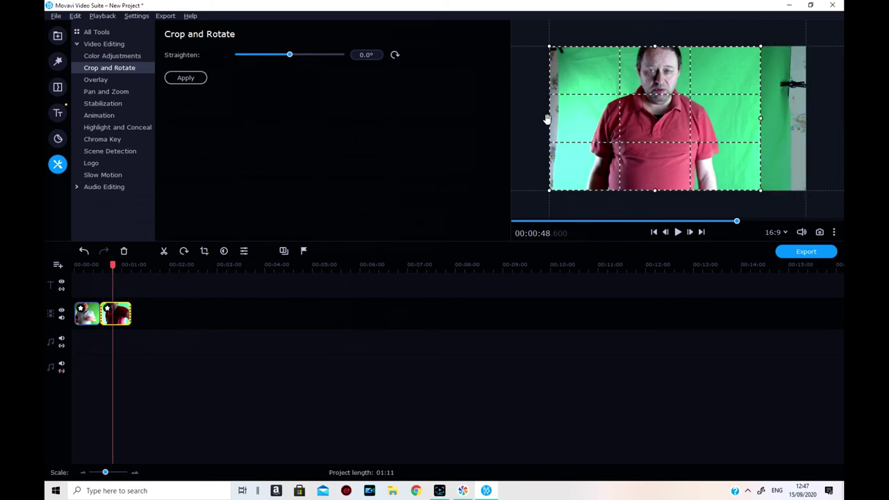
pyautogui.moveTo(550, 119); pyautogui.dragTo(570, 132)
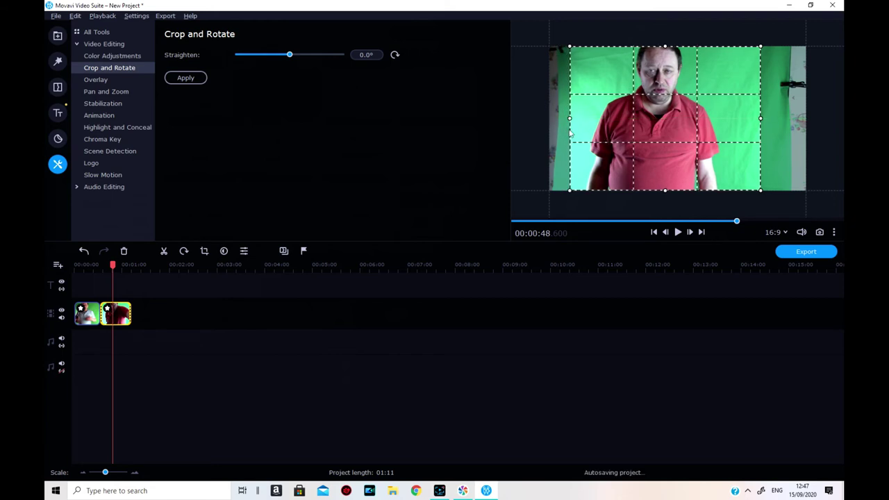
pyautogui.click(185, 78)
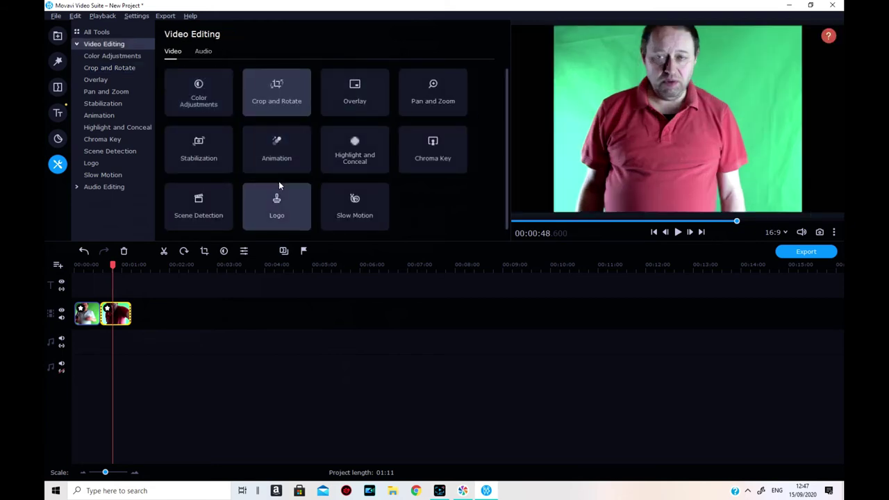
# Step: Apply Chroma Key to MVI_0460, sampling the green backdrop beside the presenter's shoulder as the transparent colour
pyautogui.click(429, 145)
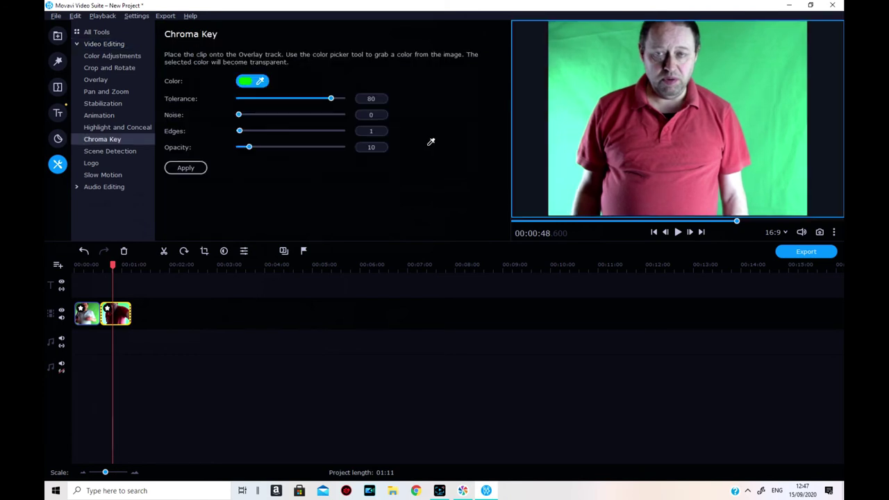
pyautogui.click(597, 100)
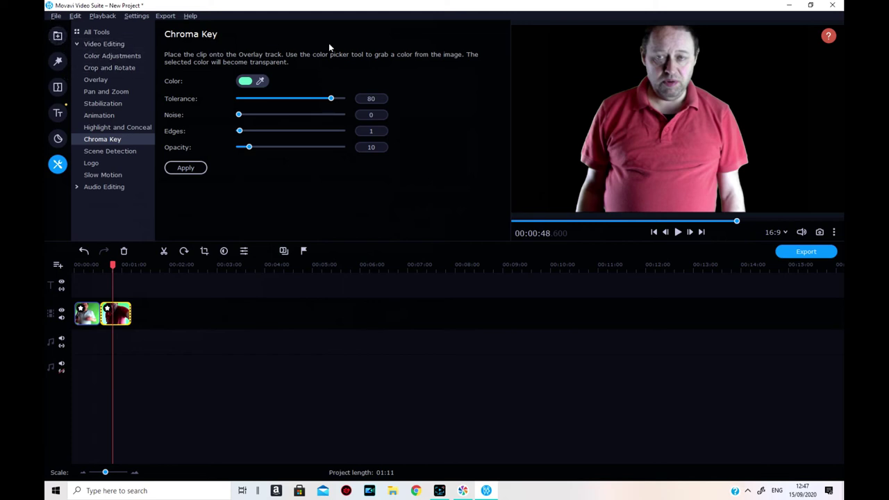
pyautogui.click(185, 168)
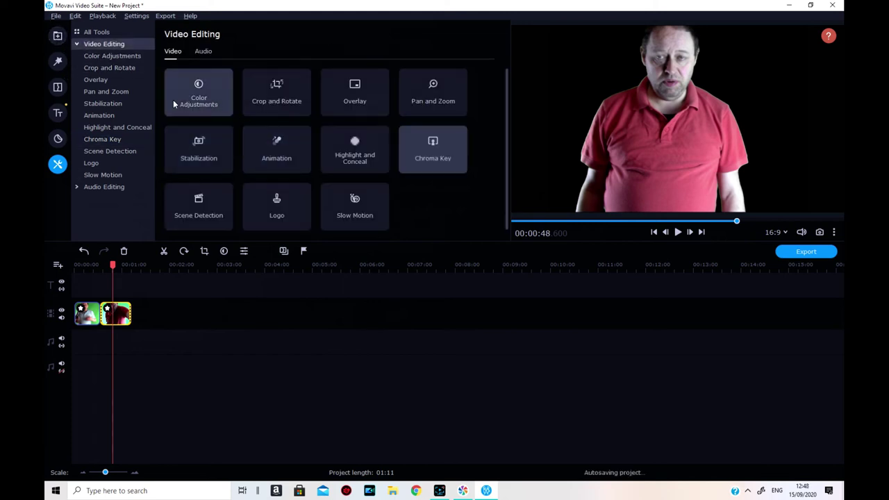
# Step: Start adding media files to the media bin and open folder S in Videos Vol 1 on DATADRIVE1 (E:)
pyautogui.click(58, 36)
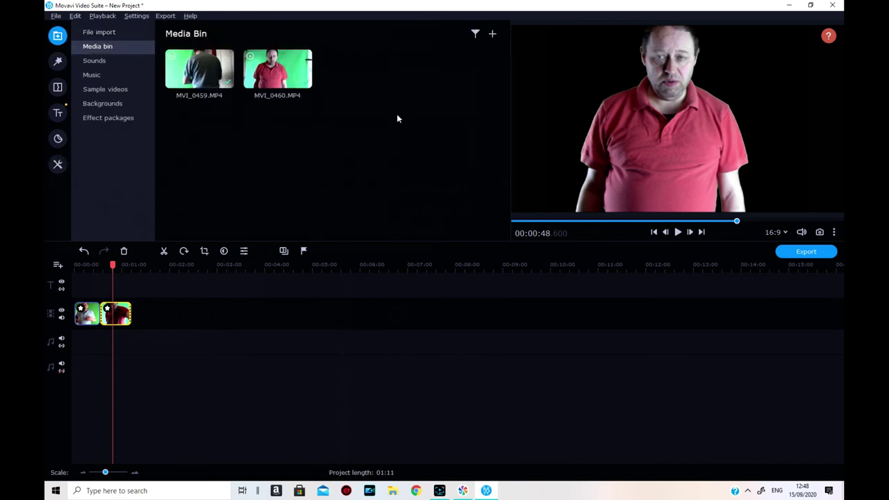
pyautogui.rightClick(377, 108)
pyautogui.click(412, 117)
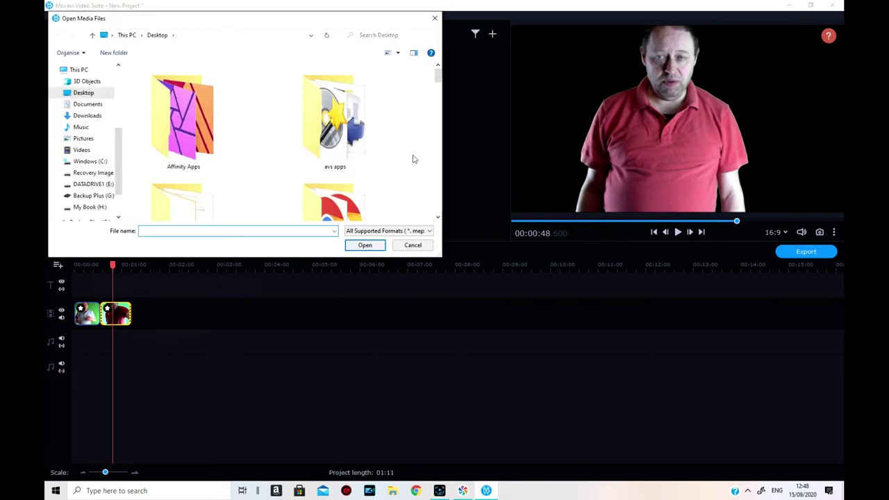
pyautogui.click(88, 184)
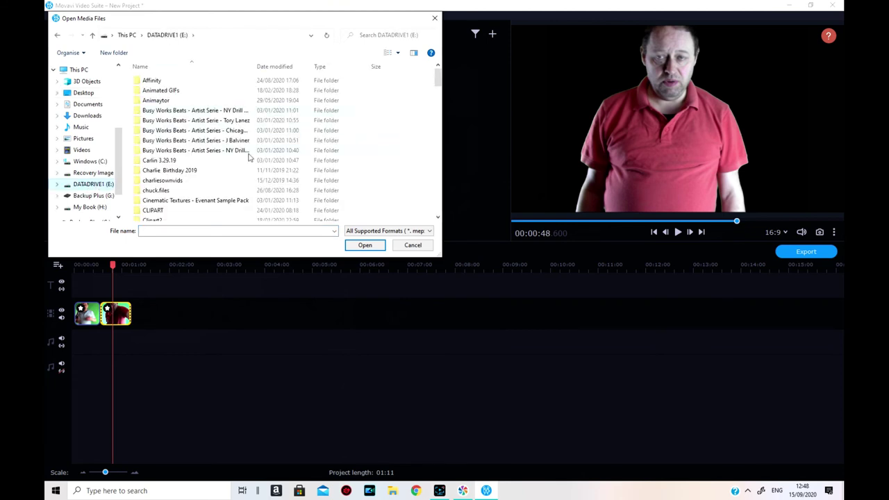
pyautogui.scroll(-10, 248, 155)
pyautogui.scroll(-10, 248, 155)
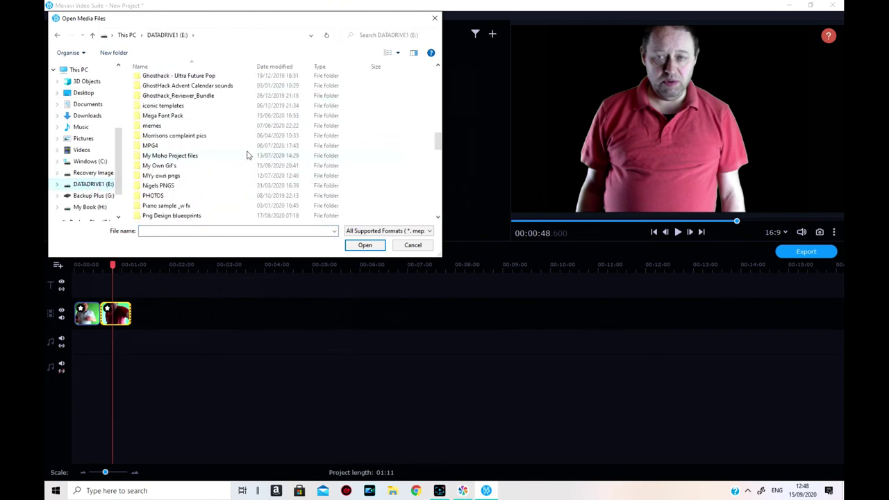
pyautogui.doubleClick(175, 137)
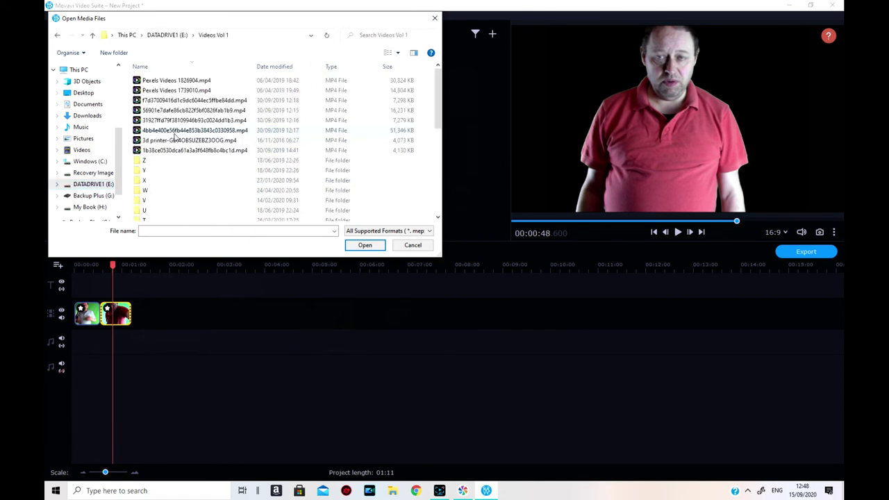
pyautogui.scroll(-4, 179, 202)
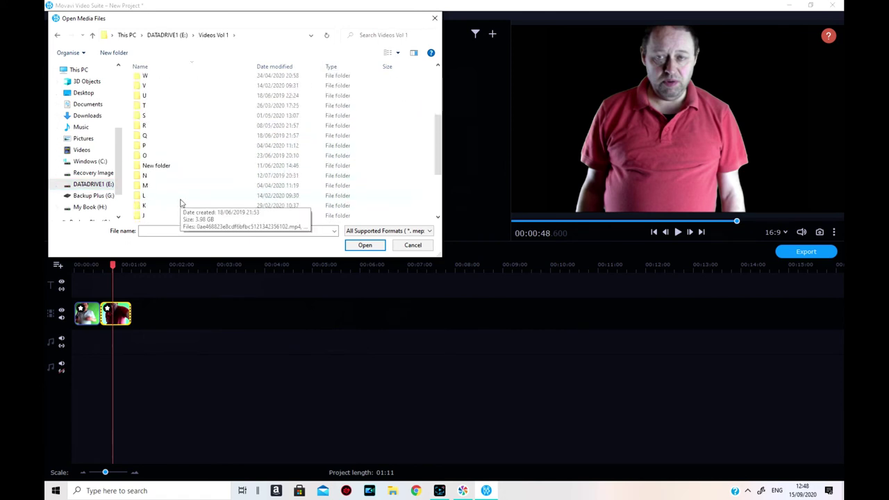
pyautogui.doubleClick(150, 116)
# Step: Find the lake video 3c7a870ca59a841848adfd79525243f8.mp4 among the clips in the folder and import it
pyautogui.scroll(-3, 208, 139)
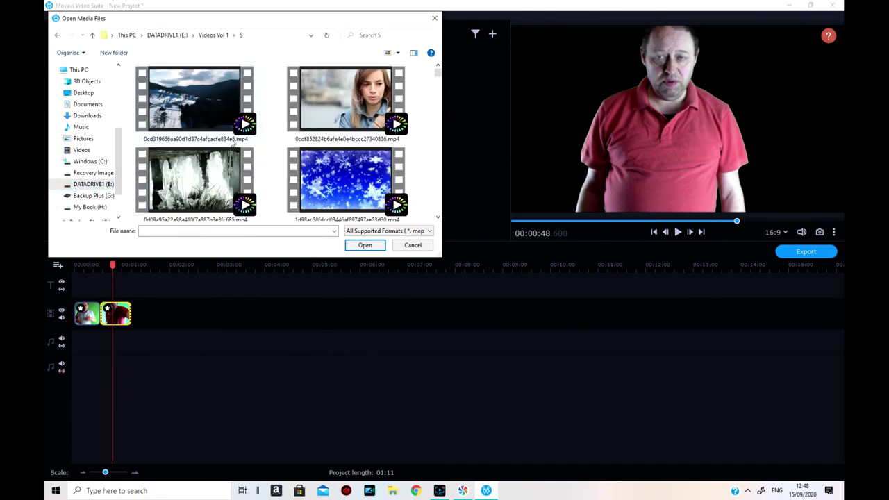
pyautogui.scroll(-5, 231, 141)
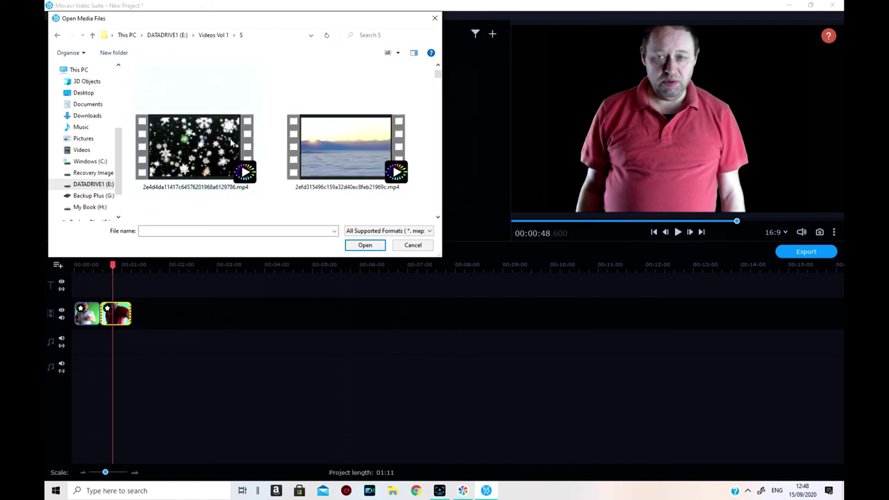
pyautogui.scroll(-1, 231, 142)
pyautogui.scroll(5, 232, 142)
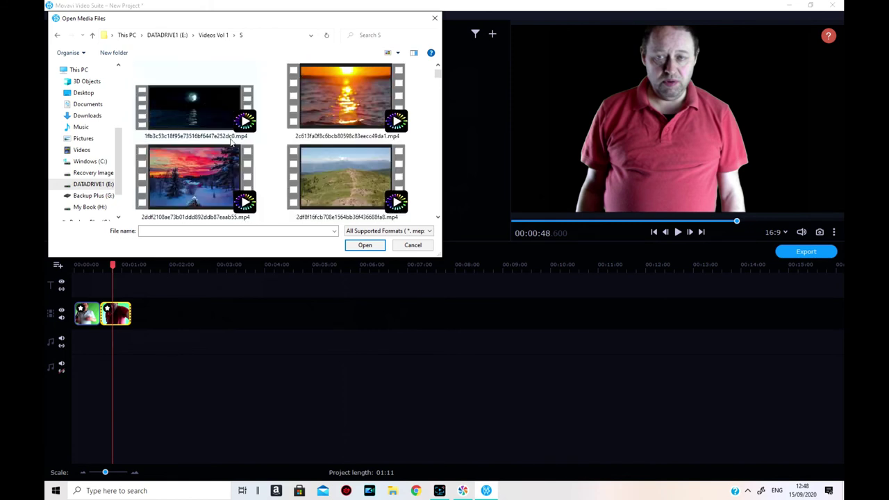
pyautogui.scroll(1, 231, 142)
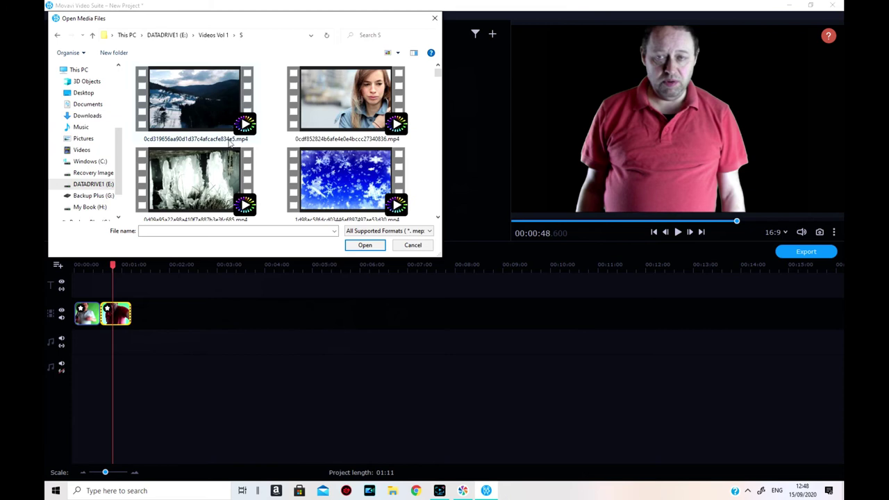
pyautogui.scroll(-5, 230, 142)
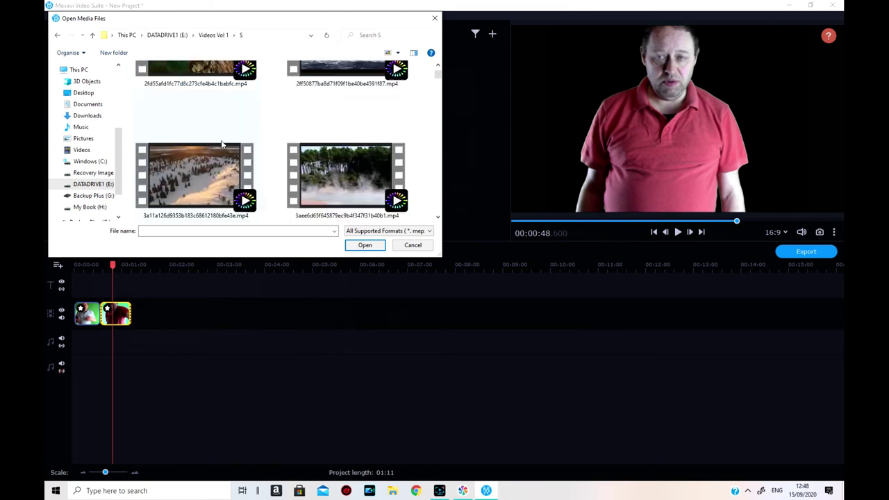
pyautogui.scroll(-1, 222, 143)
pyautogui.click(222, 146)
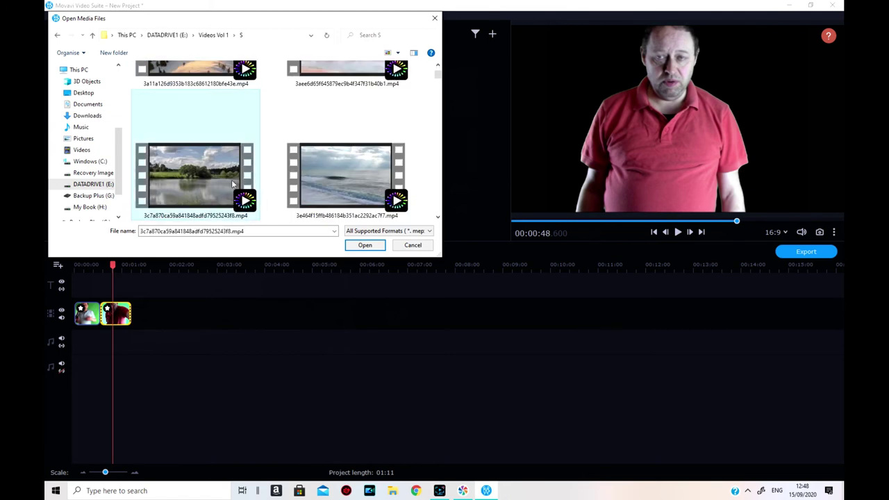
pyautogui.click(365, 245)
# Step: Add the lake clip at the start of the timeline and move it onto the overlay track above the presenter clips
pyautogui.moveTo(374, 99); pyautogui.dragTo(60, 270)
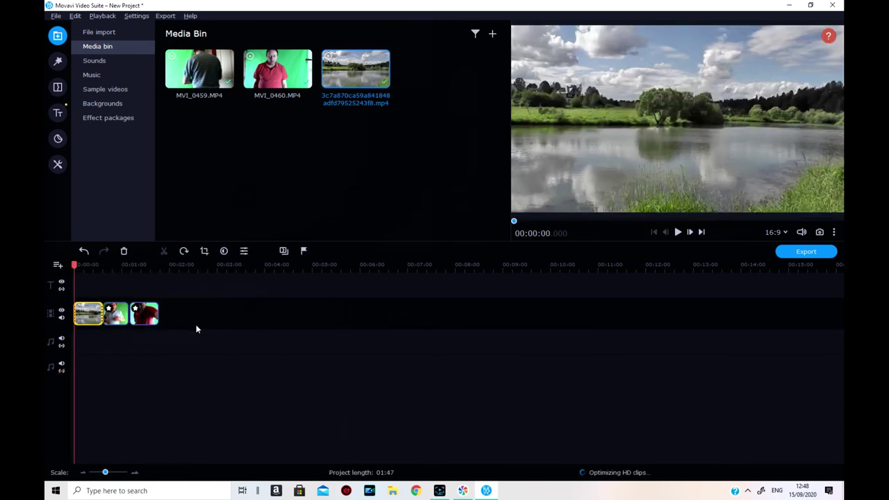
pyautogui.moveTo(88, 321)
pyautogui.mouseDown()
pyautogui.moveTo(141, 290)
pyautogui.moveTo(88, 321)
pyautogui.mouseUp()
pyautogui.click(88, 320)
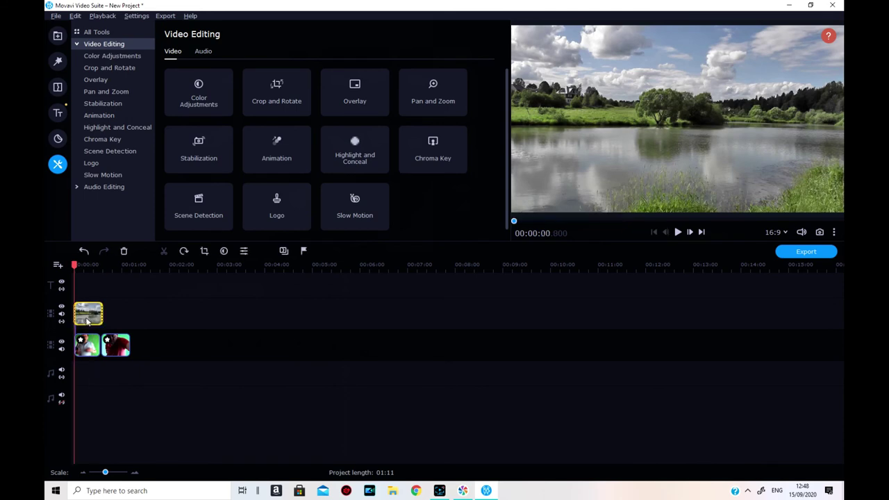
# Step: Paste a copy of the lake clip after the original on the overlay track and play the project from the start
pyautogui.rightClick(93, 320)
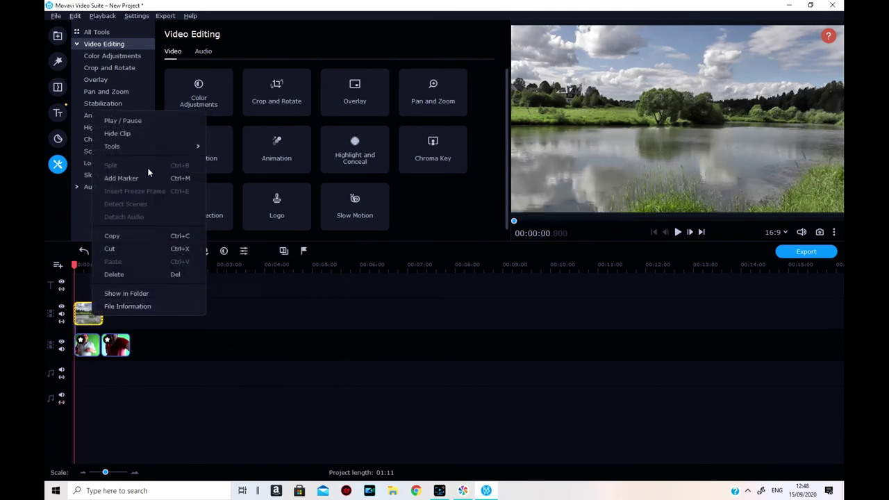
pyautogui.click(127, 235)
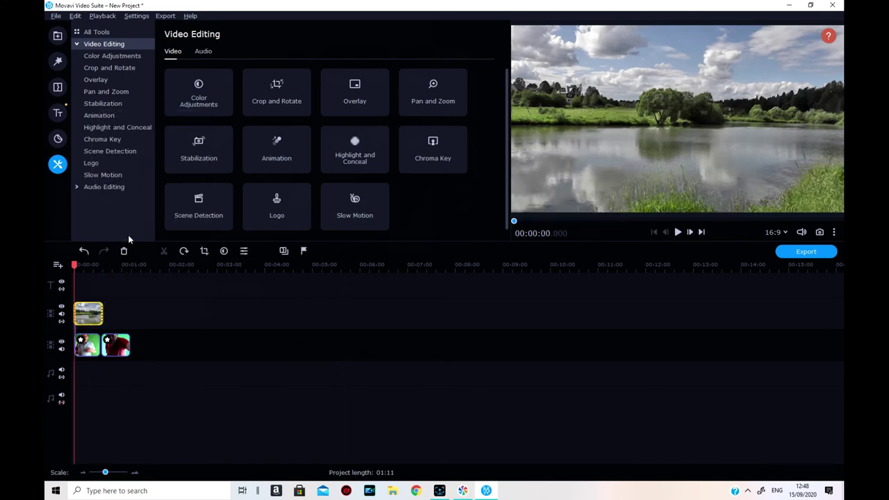
pyautogui.rightClick(111, 318)
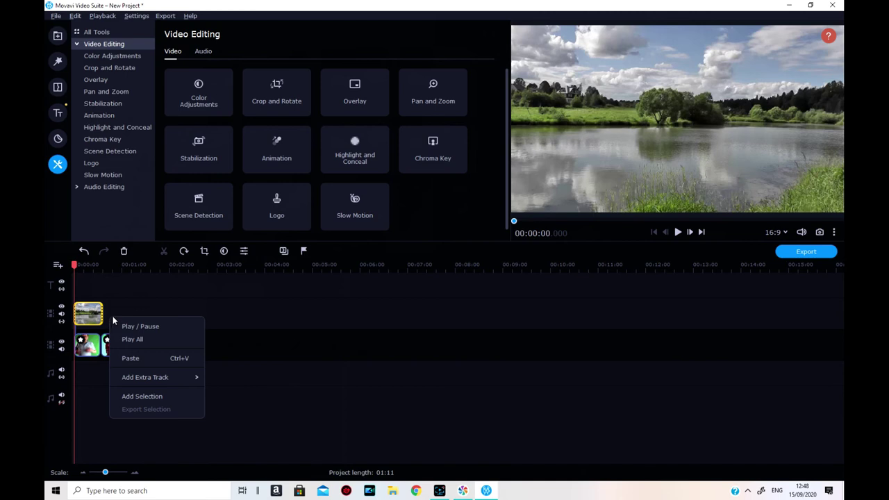
pyautogui.click(148, 354)
pyautogui.moveTo(97, 339); pyautogui.dragTo(127, 346)
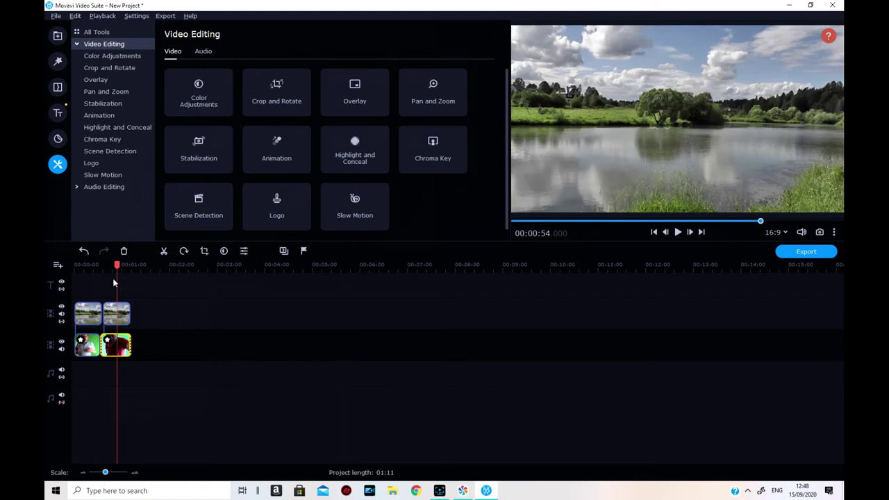
pyautogui.moveTo(122, 267); pyautogui.dragTo(73, 271)
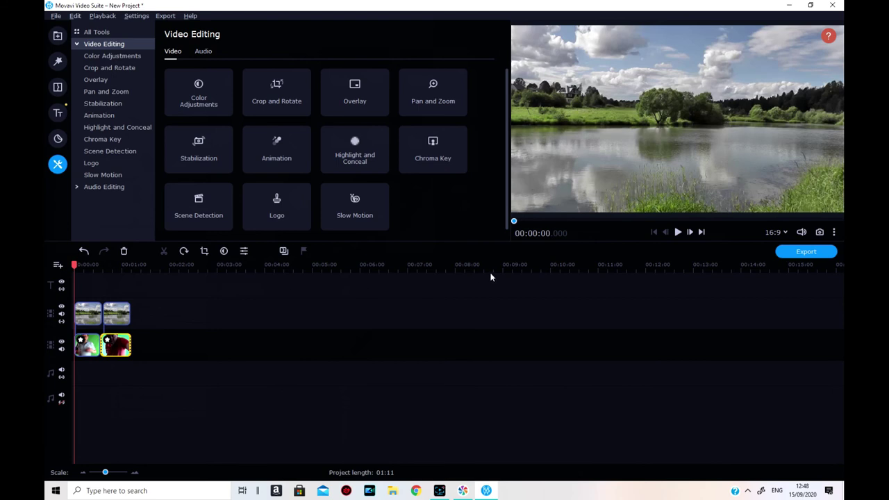
pyautogui.click(681, 234)
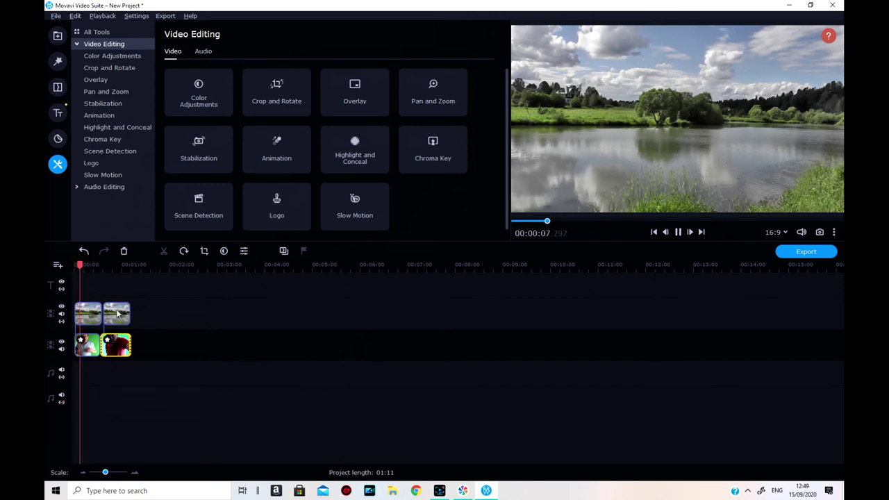
# Step: Swap the tracks so both lake clips sit on the main video track and both presenter clips on the overlay track above
pyautogui.moveTo(116, 314); pyautogui.dragTo(145, 346)
pyautogui.moveTo(88, 314); pyautogui.dragTo(173, 351)
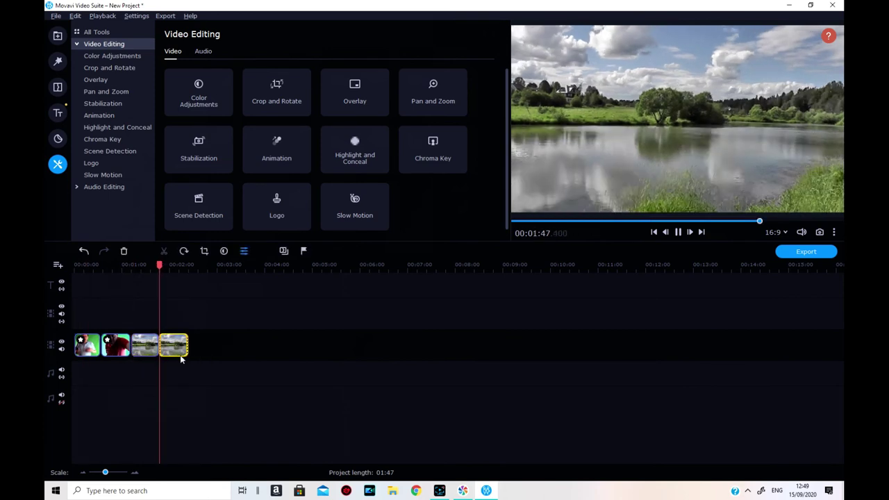
pyautogui.moveTo(87, 344); pyautogui.dragTo(92, 315)
pyautogui.moveTo(93, 352); pyautogui.dragTo(78, 338)
pyautogui.moveTo(154, 319); pyautogui.dragTo(121, 353)
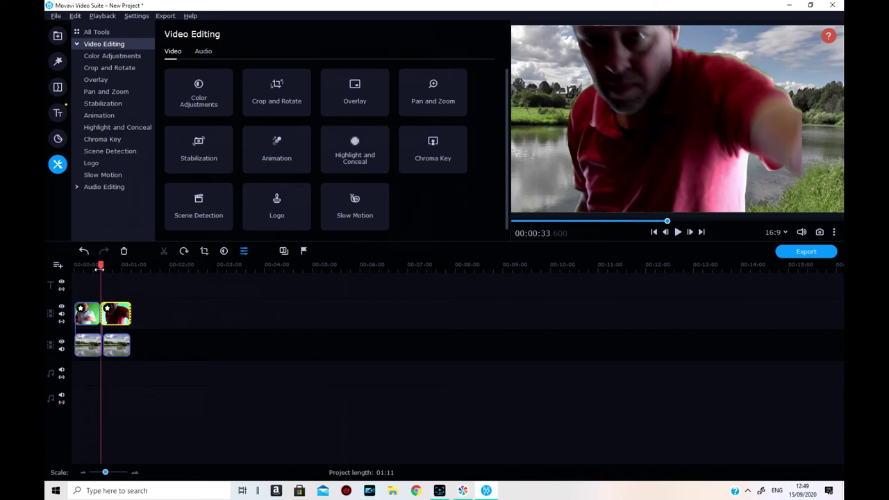
# Step: Preview the composited presenter and lake footage from the start, and return the playhead to the beginning
pyautogui.moveTo(99, 270); pyautogui.dragTo(75, 267)
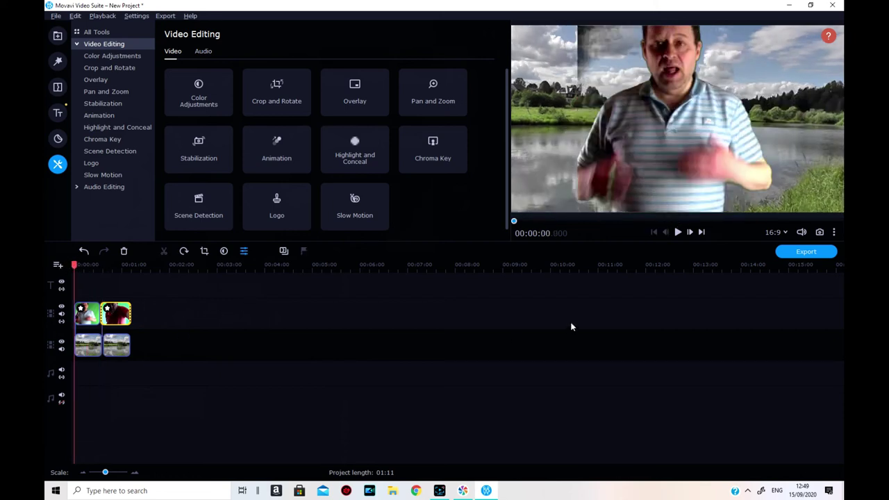
pyautogui.click(679, 234)
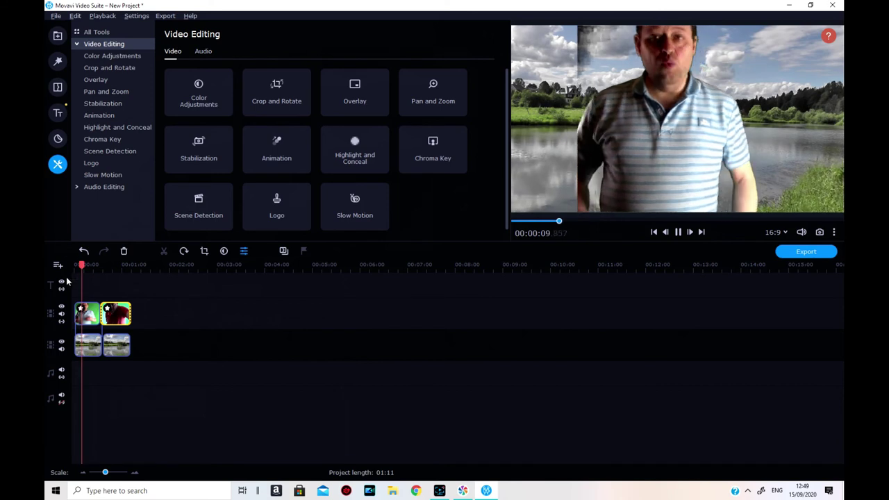
pyautogui.moveTo(82, 264); pyautogui.dragTo(64, 264)
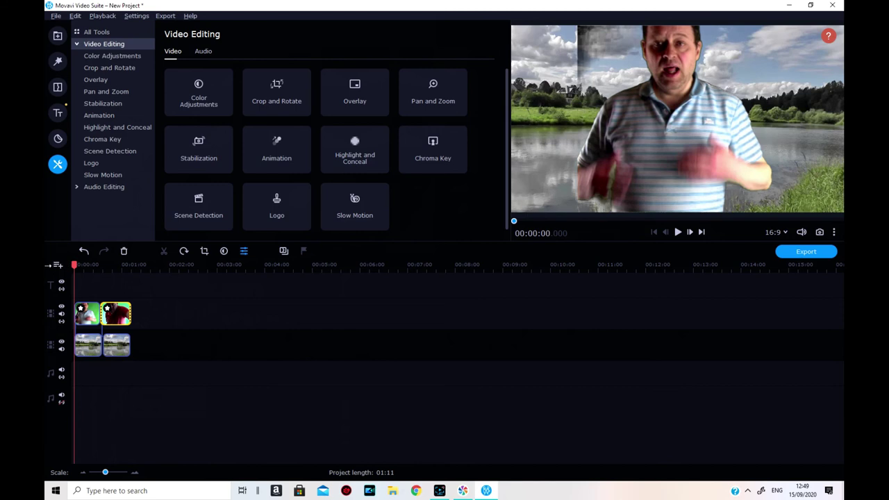
# Step: For the first presenter clip's Chroma Key, set Tolerance to 90, Noise to 256, Edges to 0 and Opacity to 2
pyautogui.rightClick(88, 318)
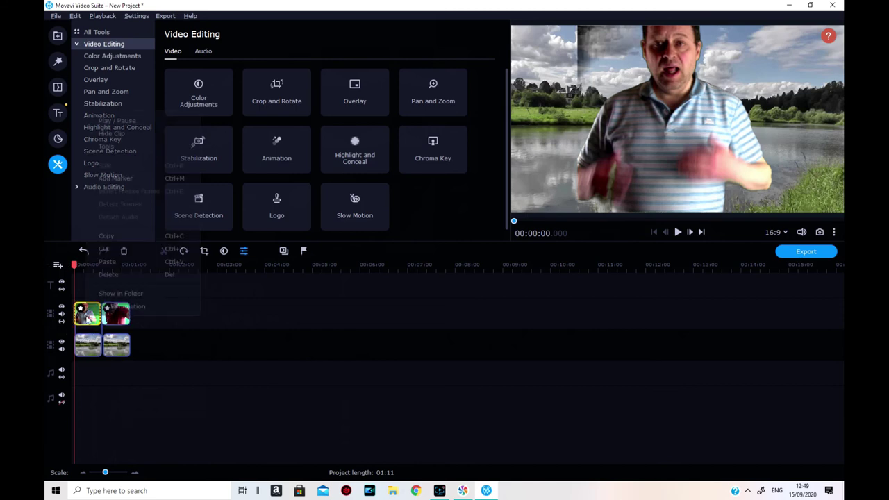
pyautogui.click(379, 253)
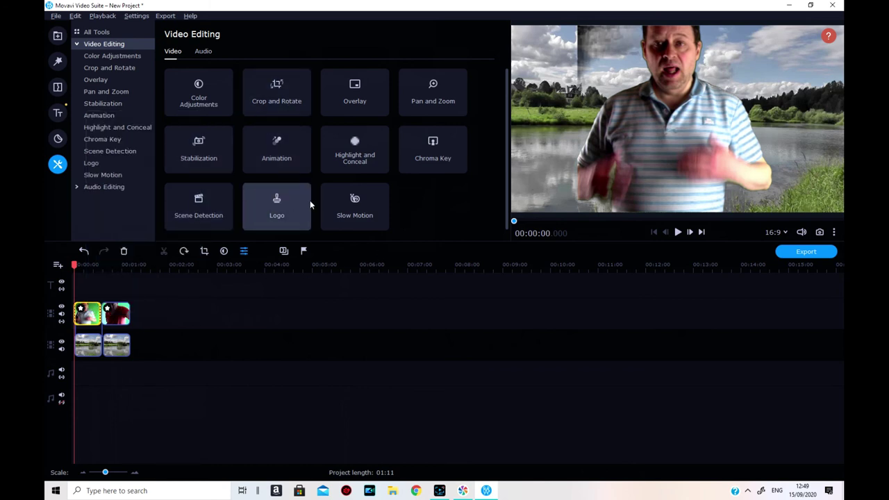
pyautogui.click(425, 157)
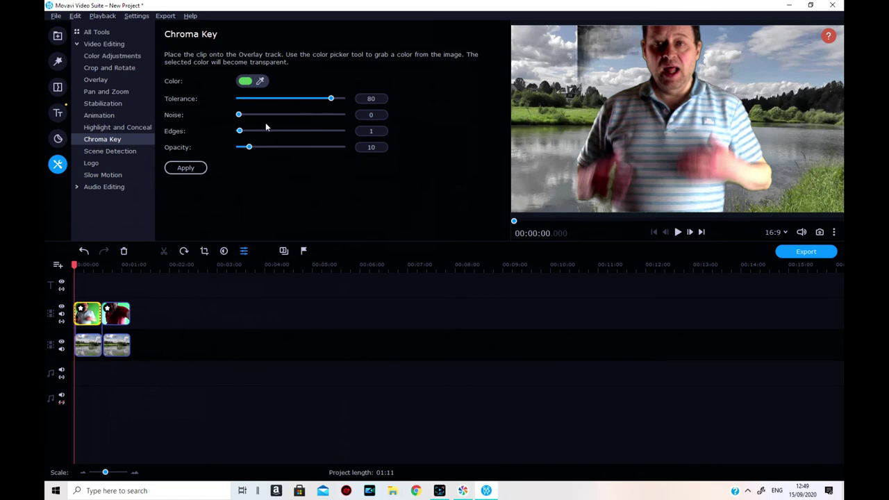
pyautogui.moveTo(239, 115)
pyautogui.mouseDown()
pyautogui.moveTo(257, 118)
pyautogui.moveTo(240, 116)
pyautogui.mouseUp()
pyautogui.moveTo(345, 97)
pyautogui.mouseDown()
pyautogui.moveTo(303, 99)
pyautogui.moveTo(330, 103)
pyautogui.mouseUp()
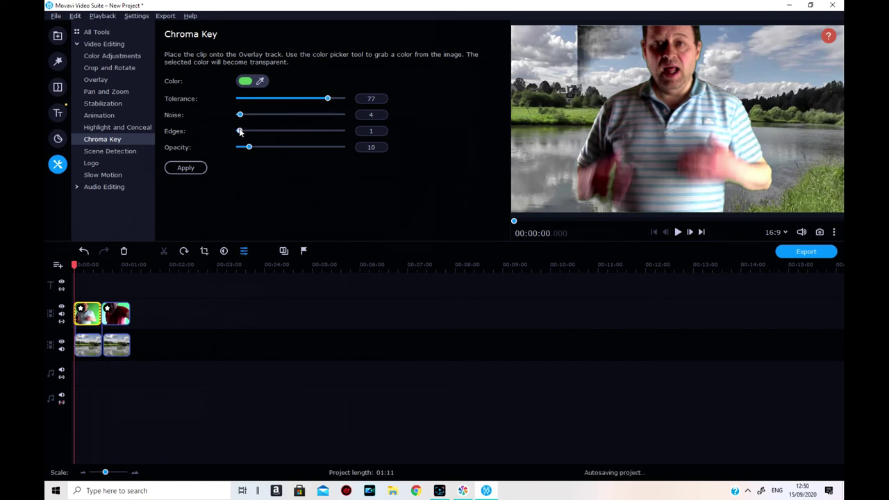
pyautogui.moveTo(239, 116); pyautogui.dragTo(355, 115)
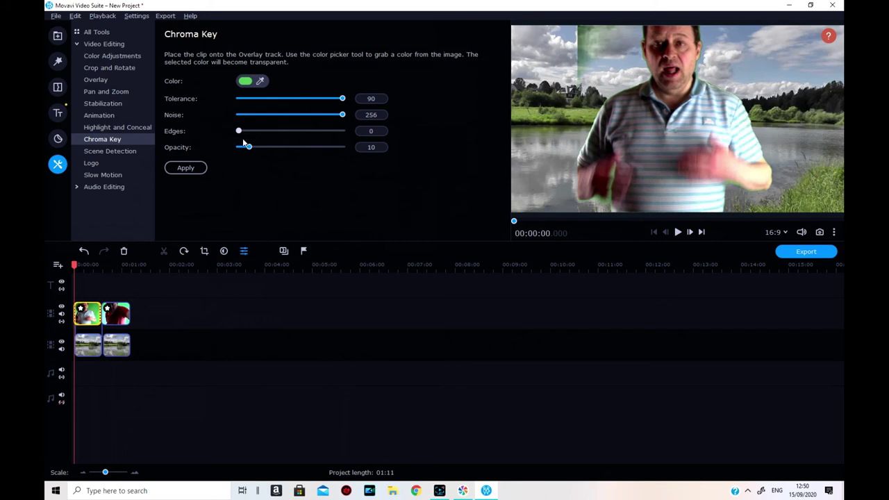
pyautogui.moveTo(251, 150)
pyautogui.mouseDown()
pyautogui.moveTo(264, 148)
pyautogui.moveTo(214, 150)
pyautogui.moveTo(258, 152)
pyautogui.mouseUp()
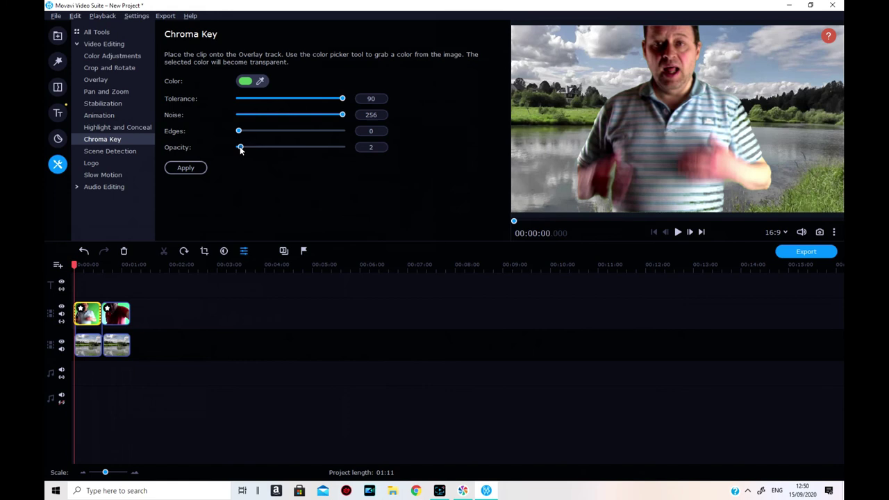
# Step: Refine the Chroma Key during playback, trying low Tolerance values and settling on Tolerance 90, Noise 0 and Opacity 13
pyautogui.click(678, 233)
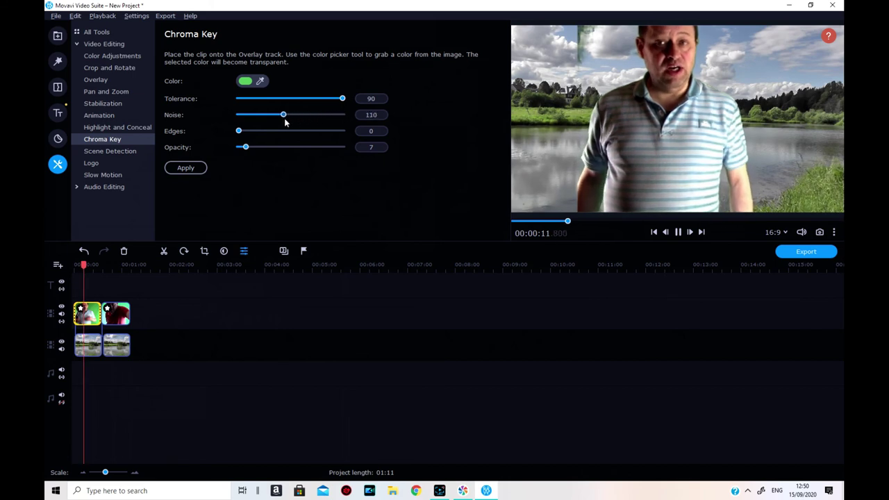
pyautogui.moveTo(342, 99); pyautogui.dragTo(311, 99)
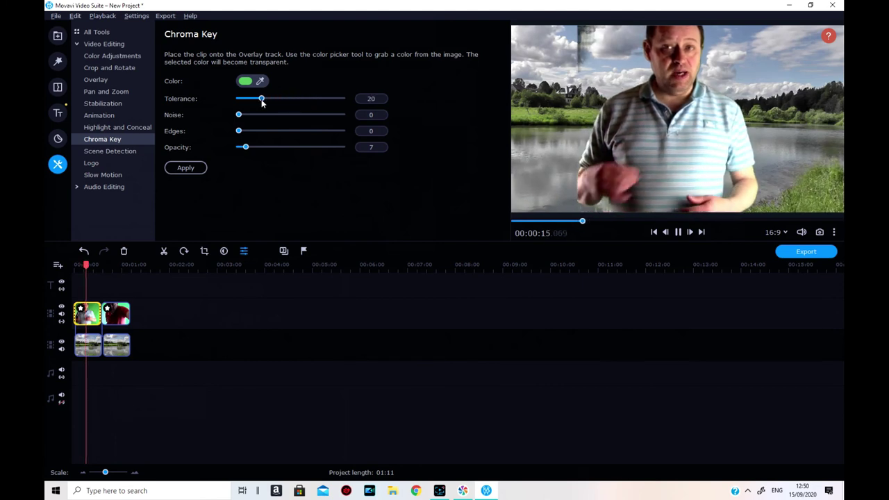
pyautogui.moveTo(263, 101); pyautogui.dragTo(240, 99)
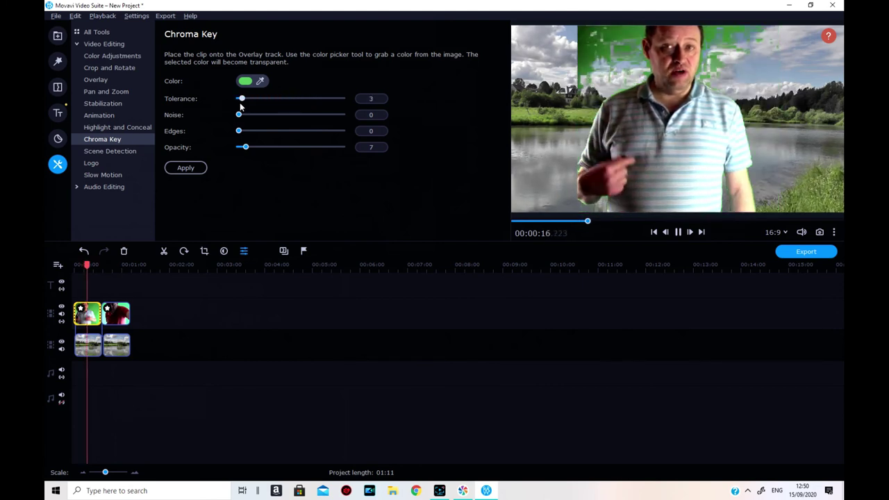
pyautogui.moveTo(240, 105); pyautogui.dragTo(351, 99)
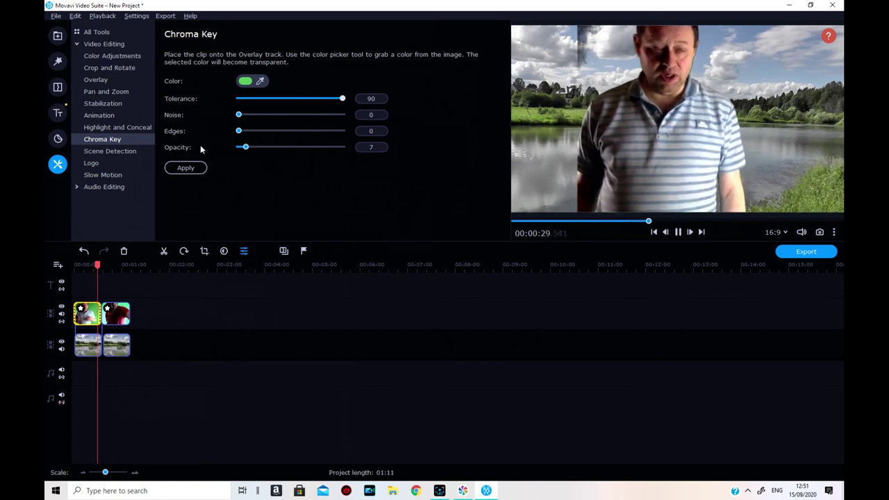
pyautogui.moveTo(245, 148); pyautogui.dragTo(252, 148)
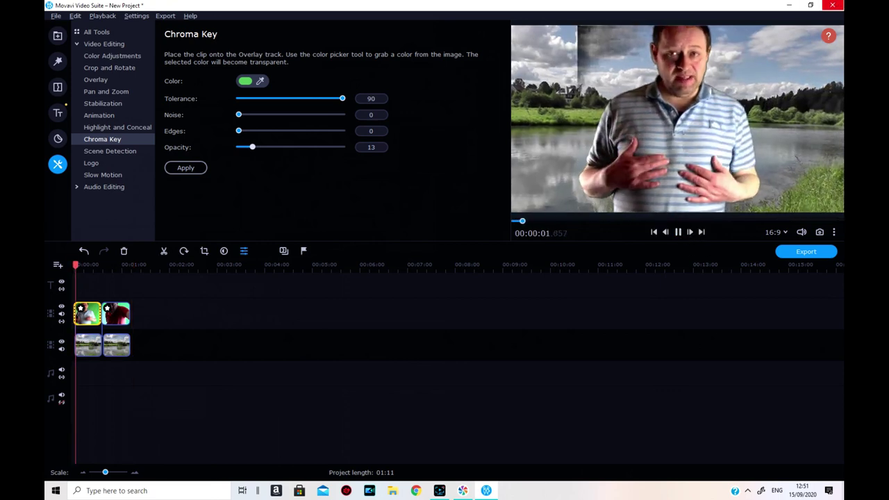
# Step: Start closing the Movavi project editor and switch to the Screen Recorder window
pyautogui.click(832, 5)
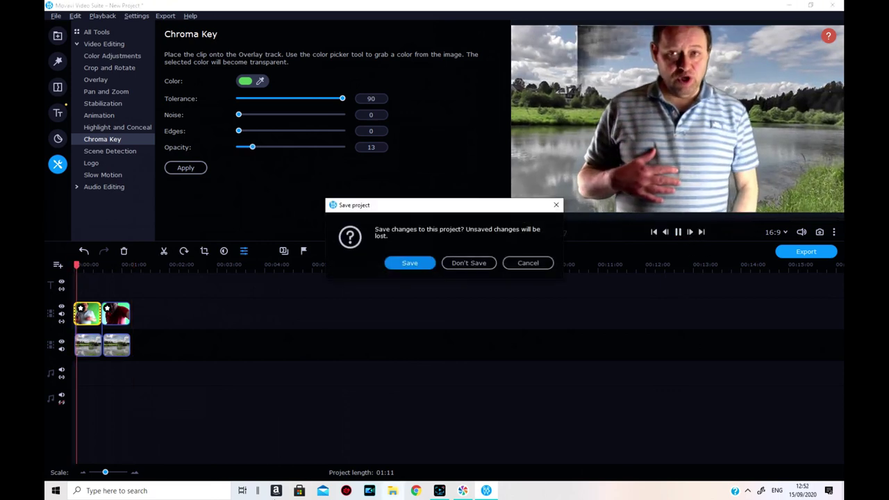
pyautogui.click(463, 491)
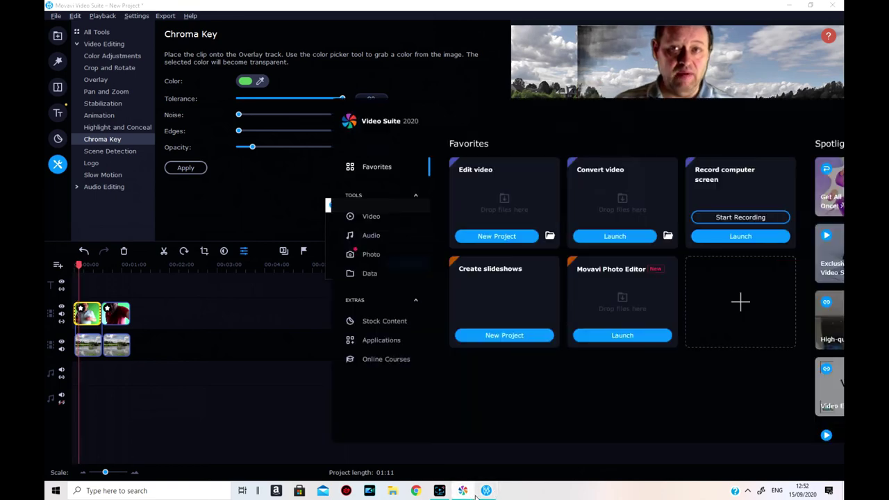
pyautogui.click(444, 493)
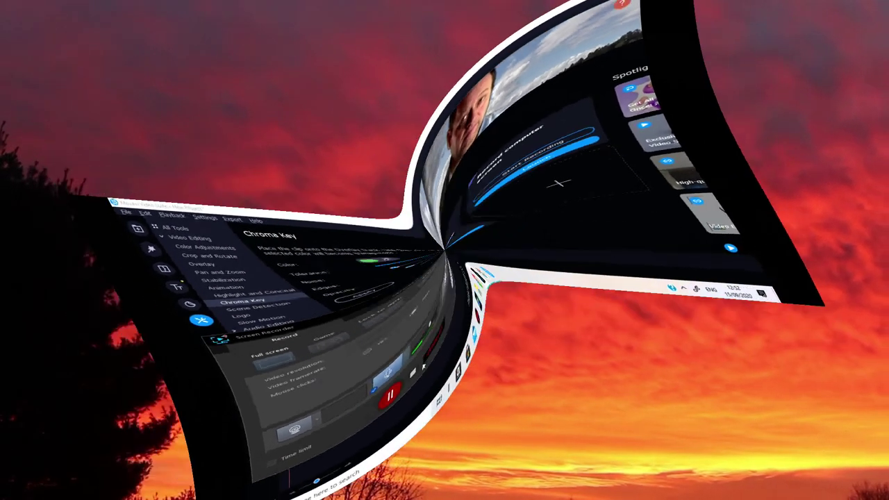